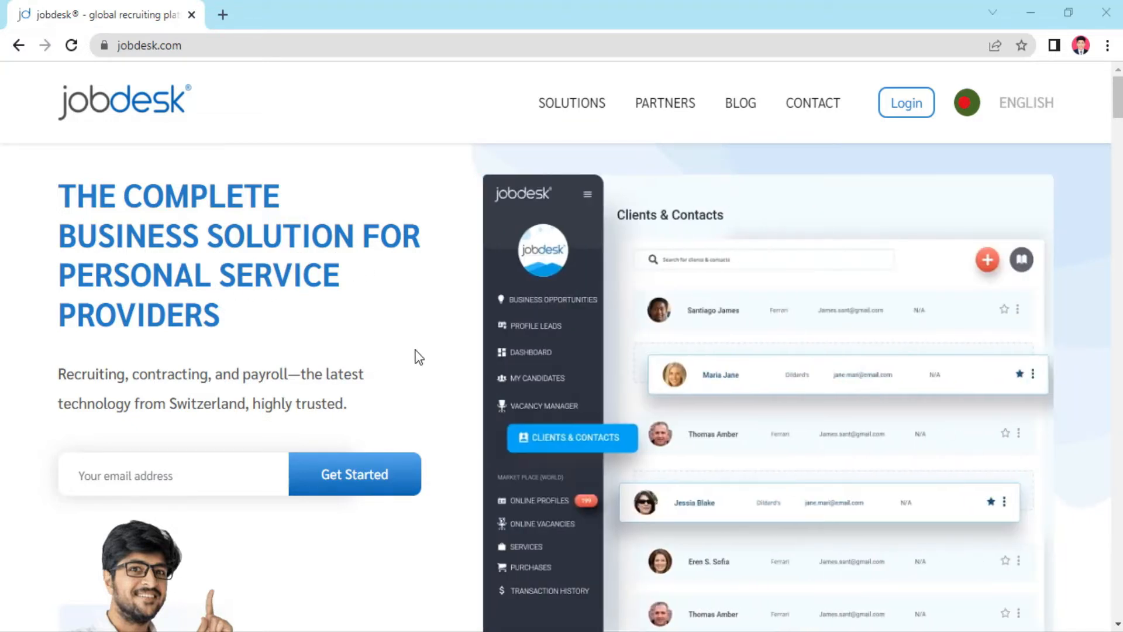
Enter your e-mail address and open the Start Now sign-up form with it prefilled.
{"action": "left_click", "coordinate": [207, 473]}
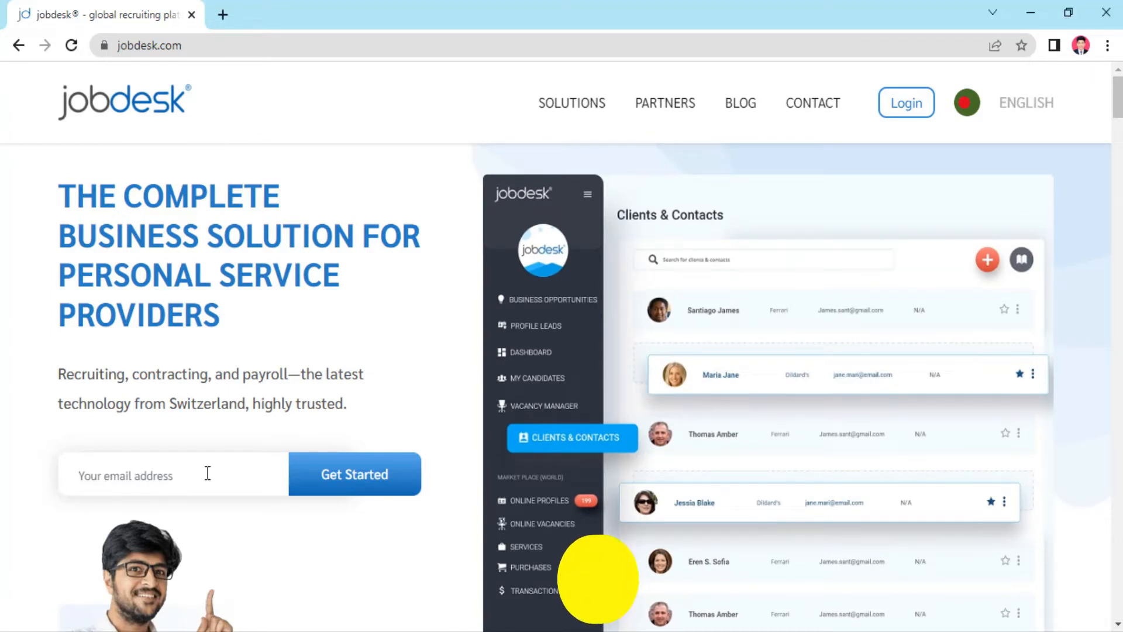
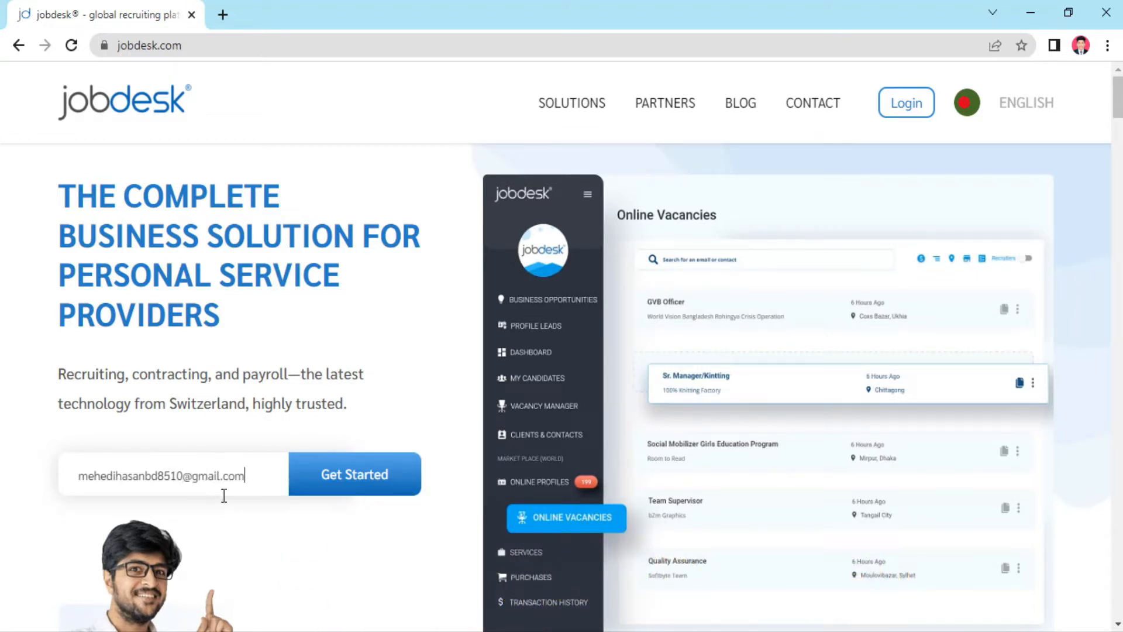
{"action": "left_click", "coordinate": [345, 500]}
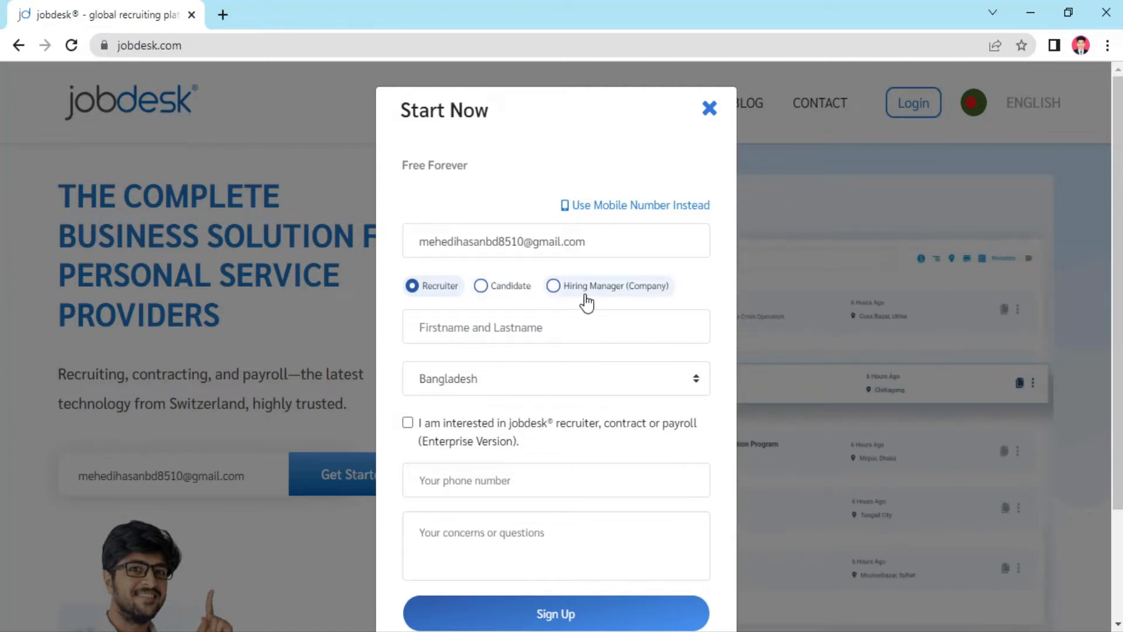
Sign up as a Candidate with the suggested full name, keeping Bangladesh as the country.
{"action": "left_click", "coordinate": [479, 288]}
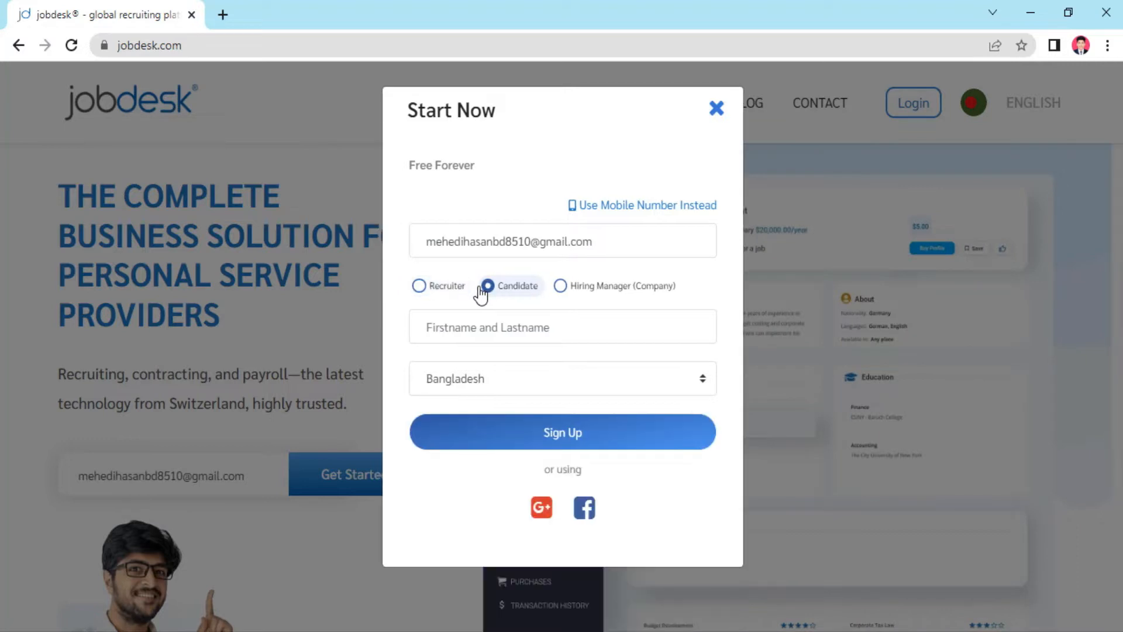
{"action": "left_click", "coordinate": [495, 331]}
{"action": "left_click", "coordinate": [490, 372]}
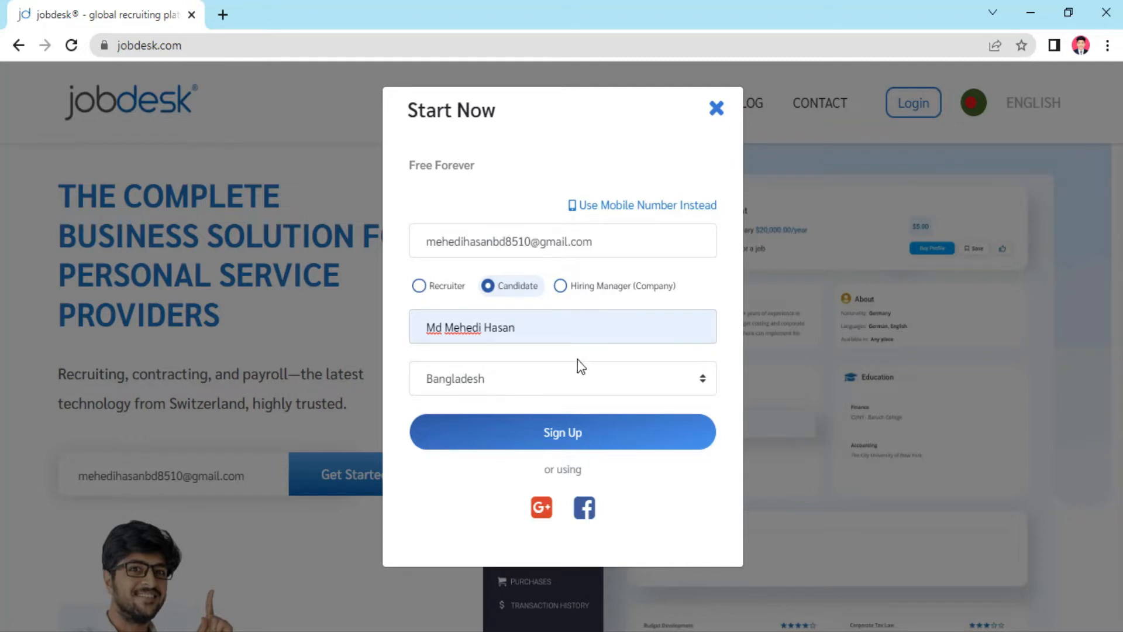
{"action": "left_click", "coordinate": [673, 390]}
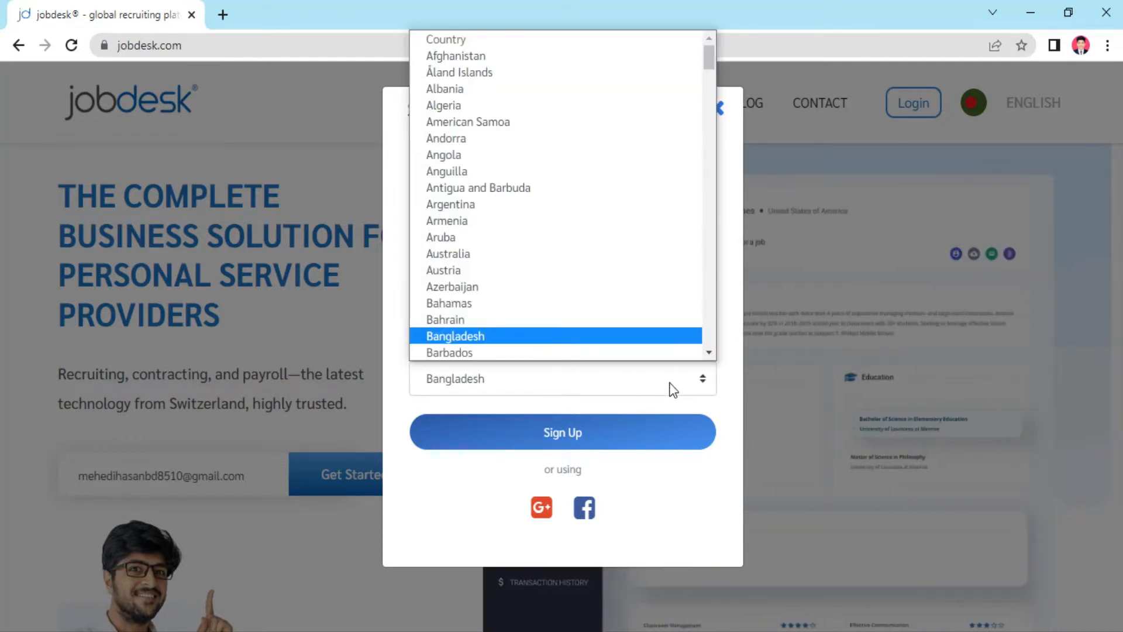
{"action": "left_click", "coordinate": [673, 390]}
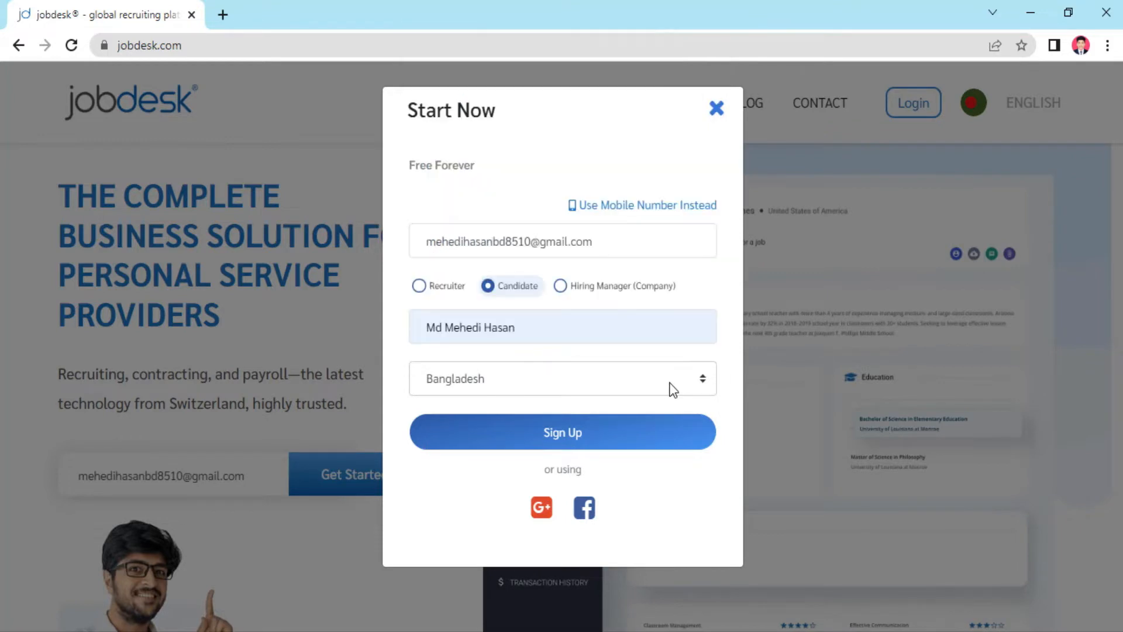
{"action": "left_click", "coordinate": [583, 443]}
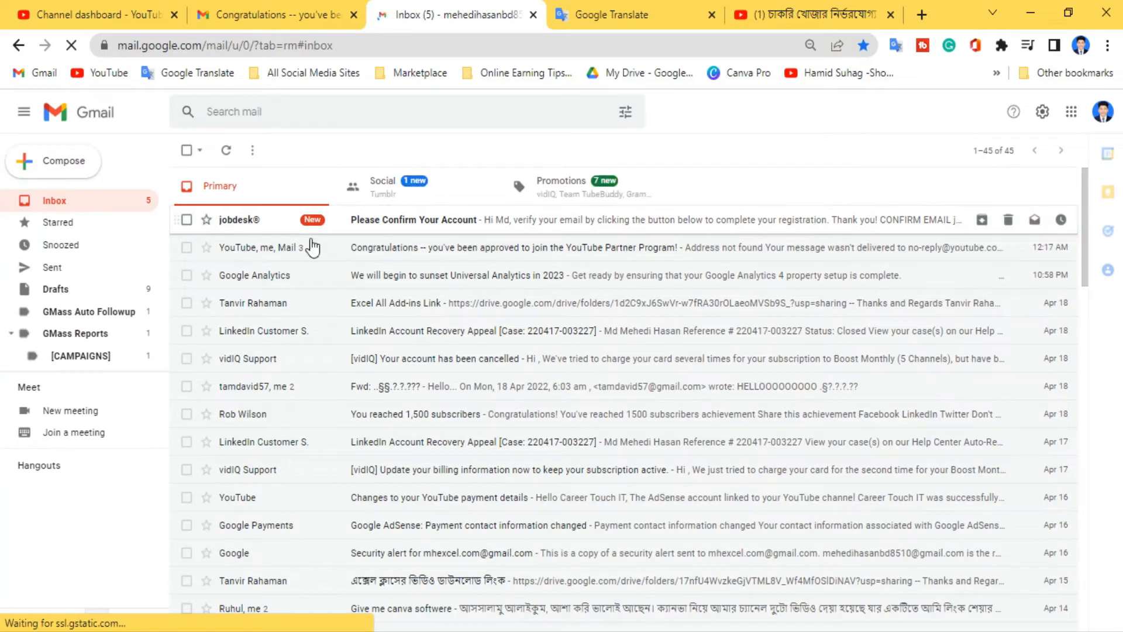
Open jobdesk's 'Please Confirm Your Account' e-mail in Gmail and confirm the address.
{"action": "key", "text": "ctrl+plus"}
{"action": "key", "text": "ctrl+plus"}
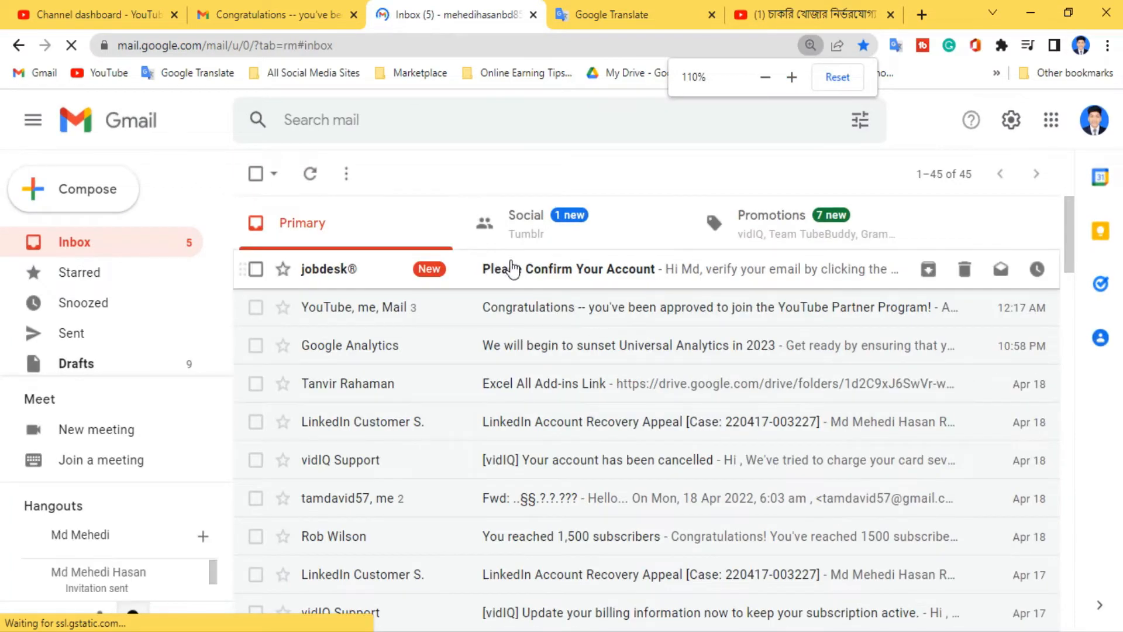
{"action": "left_click", "coordinate": [515, 274]}
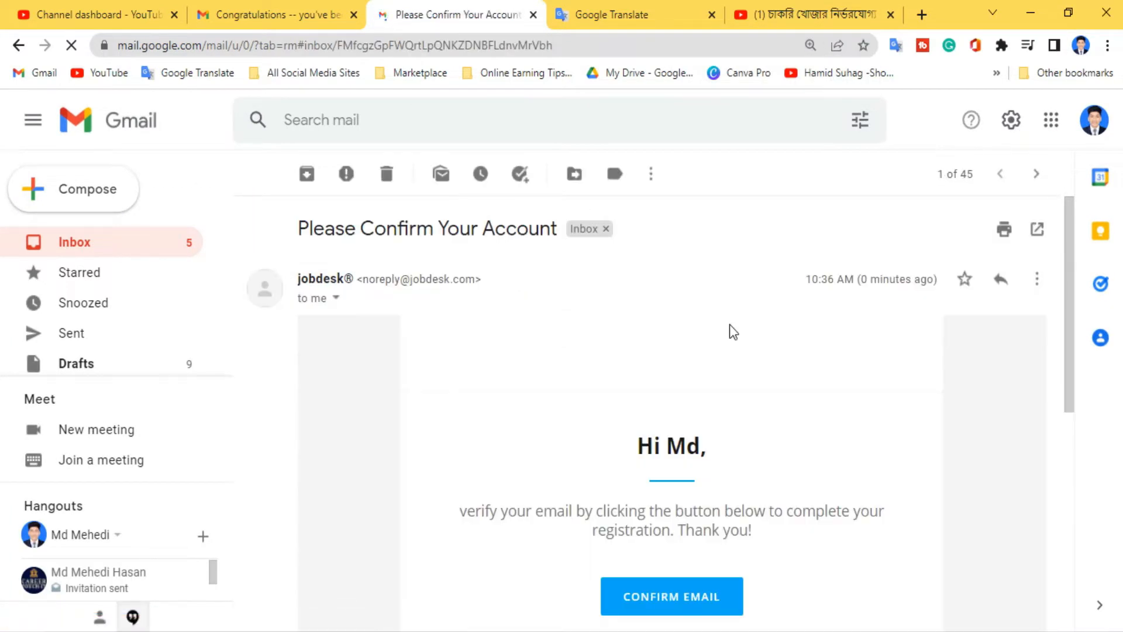
{"action": "scroll", "coordinate": [784, 416], "scroll_direction": "down", "scroll_amount": 2}
{"action": "scroll", "coordinate": [716, 529], "scroll_direction": "down", "scroll_amount": 2}
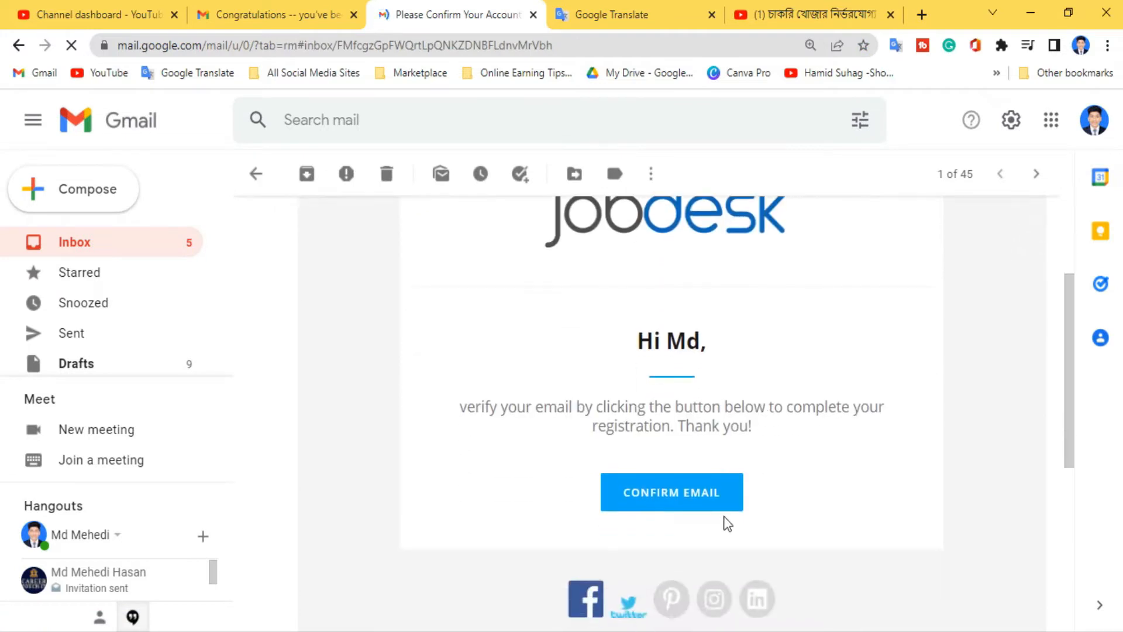
{"action": "left_click", "coordinate": [698, 501]}
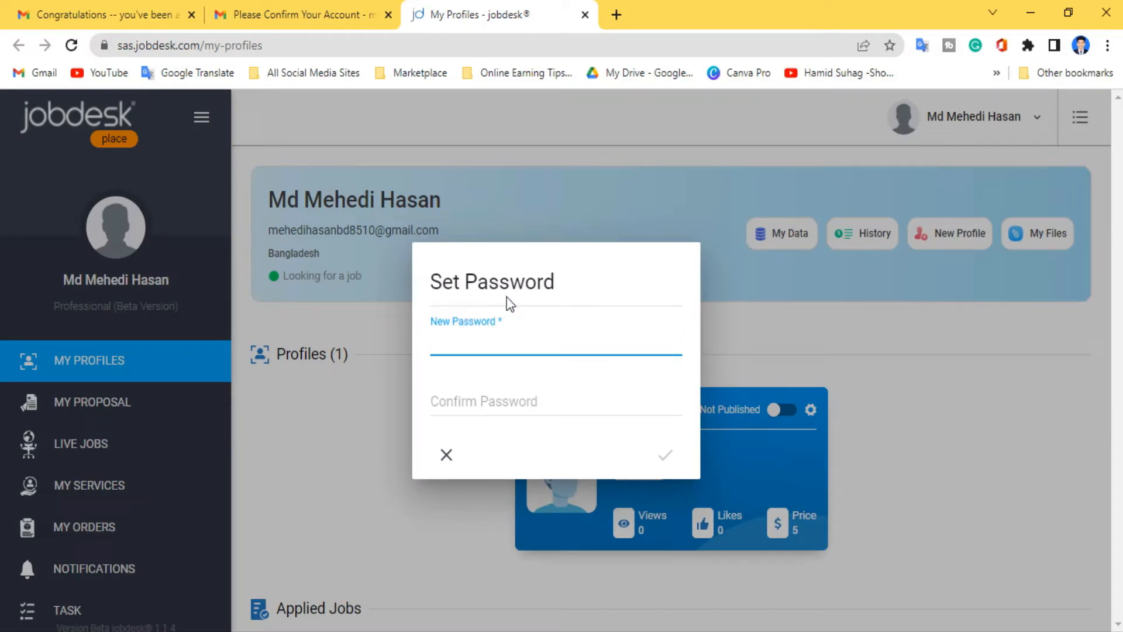
Enter the account password in both New Password and Confirm Password, then save it.
{"action": "left_click", "coordinate": [489, 344]}
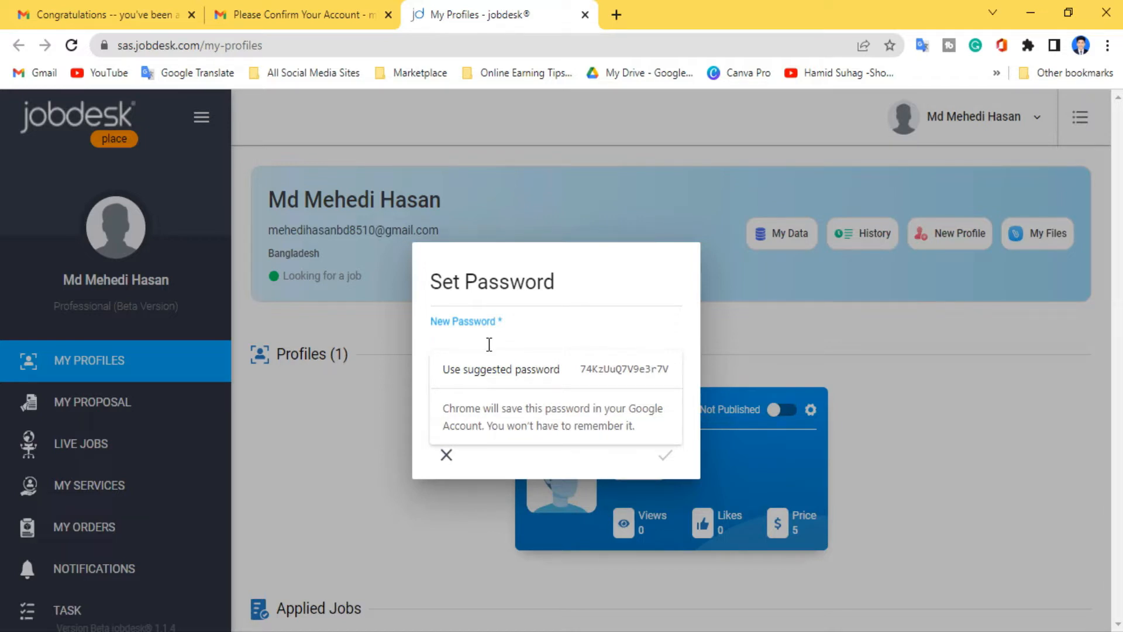
{"action": "type", "text": "*********"}
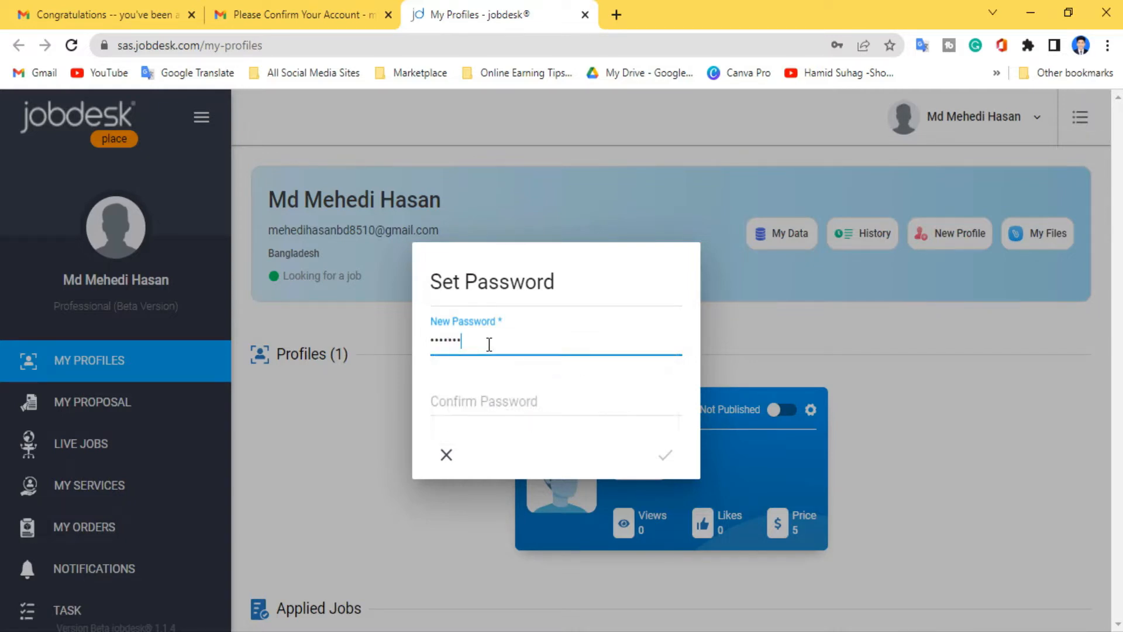
{"action": "type", "text": "**"}
{"action": "left_click", "coordinate": [479, 405]}
{"action": "type", "text": "*****"}
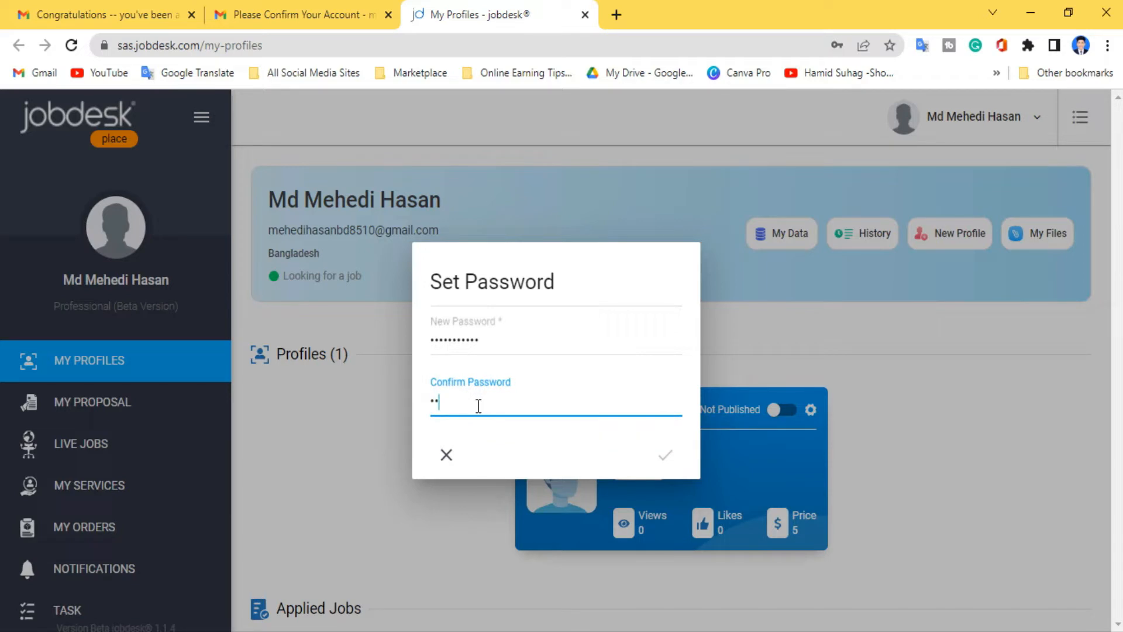
{"action": "type", "text": "******"}
{"action": "left_click", "coordinate": [668, 457]}
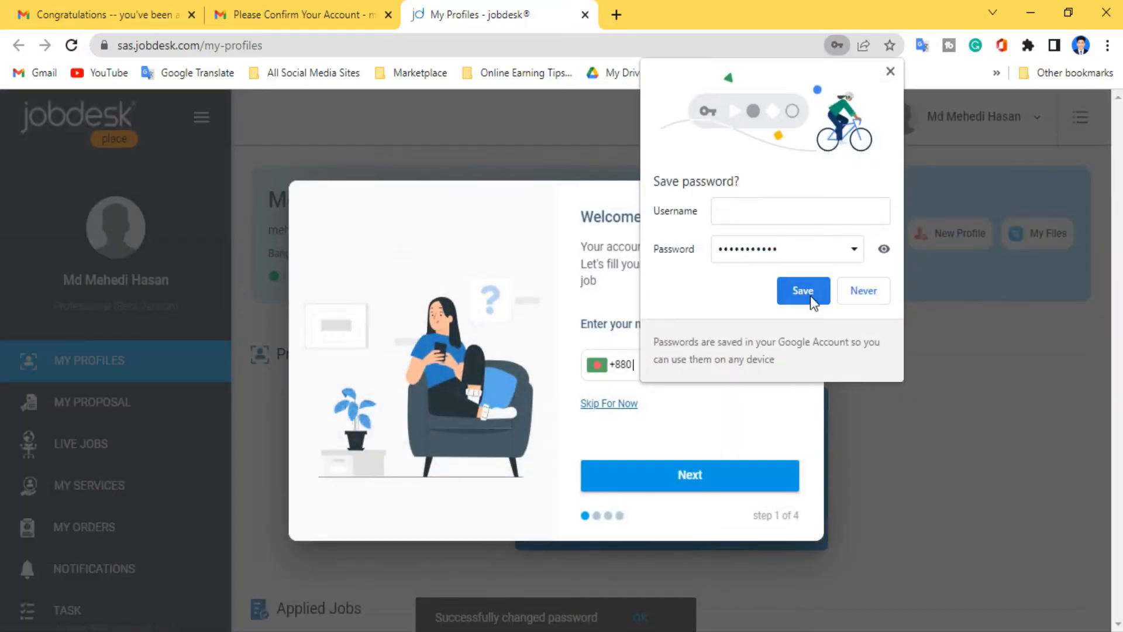
Let Chrome save the password and submit your mobile number after +880.
{"action": "left_click", "coordinate": [809, 296]}
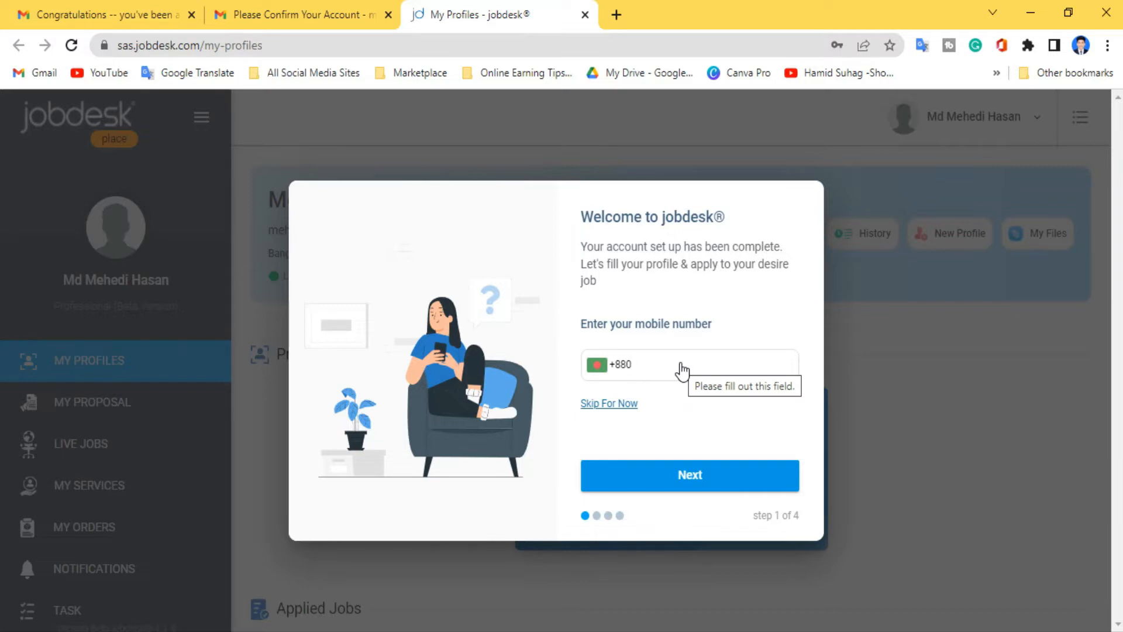
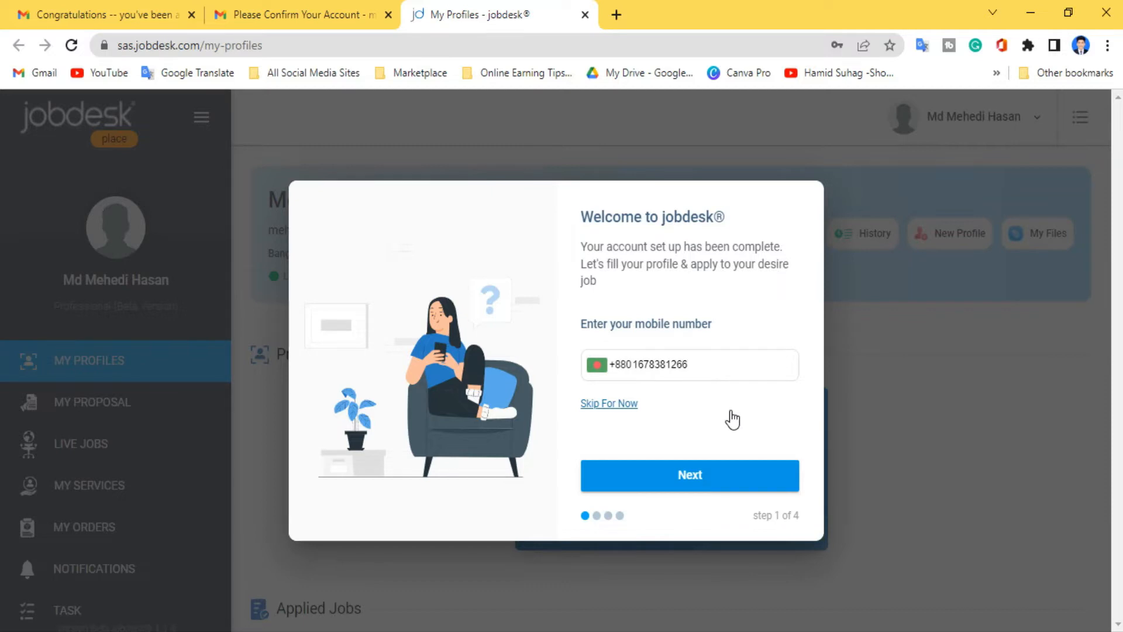
{"action": "left_click", "coordinate": [700, 484]}
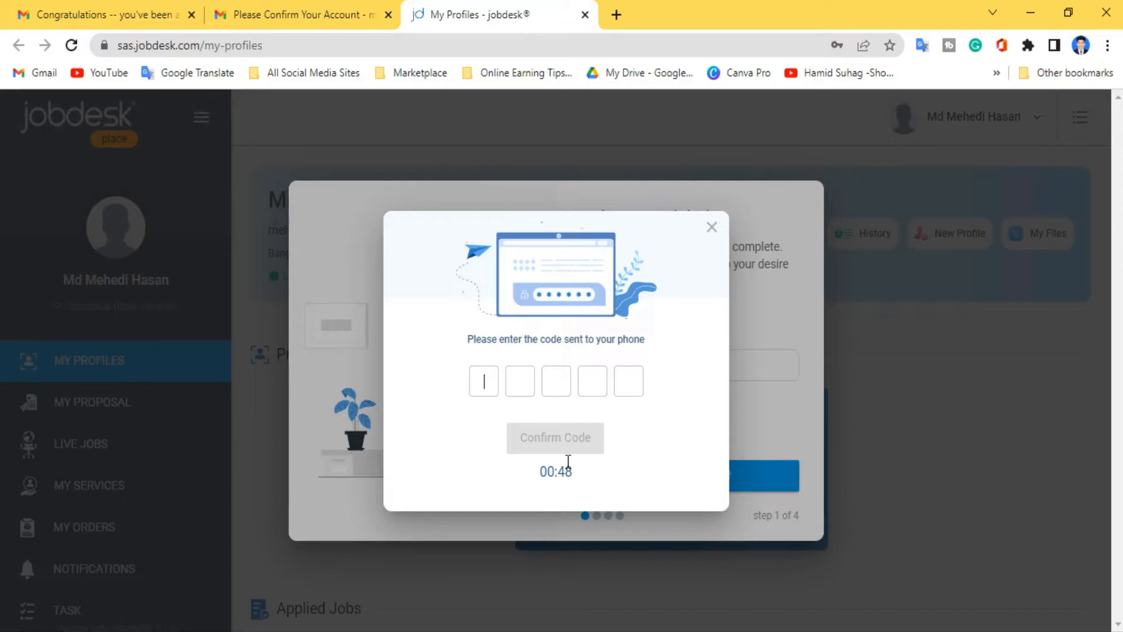
Enter the five-digit code sent to your phone and confirm it.
{"action": "left_click", "coordinate": [554, 444]}
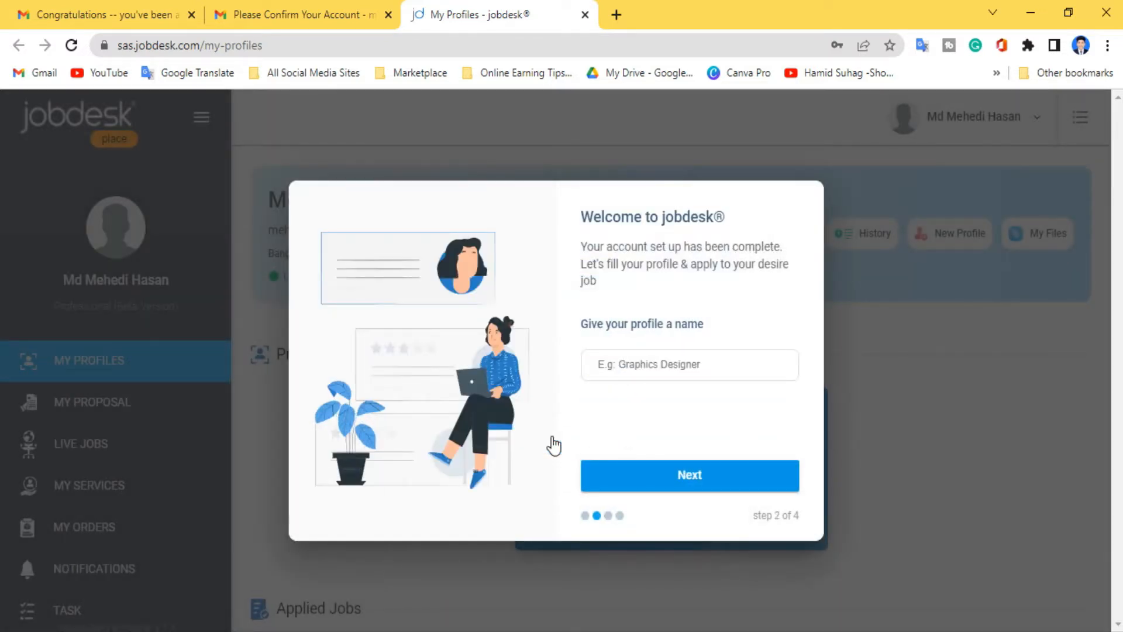
Name the profile 'Professional Digital Marketer' and continue to the next setup step.
{"action": "left_click", "coordinate": [674, 364]}
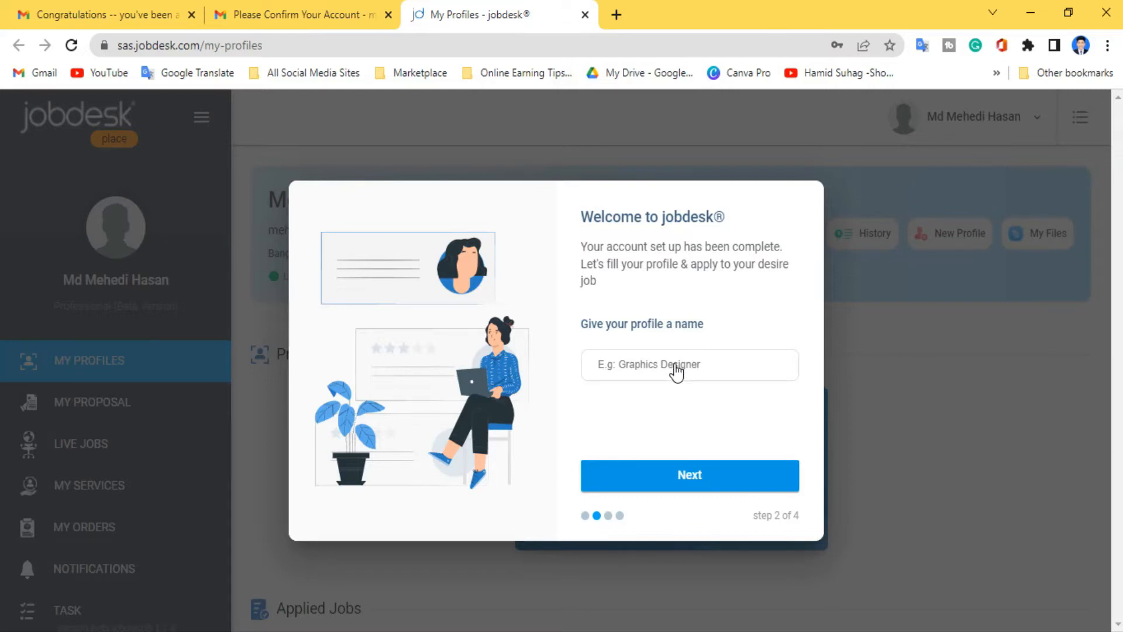
{"action": "type", "text": "Professional Digital Marketer"}
{"action": "left_click", "coordinate": [732, 483]}
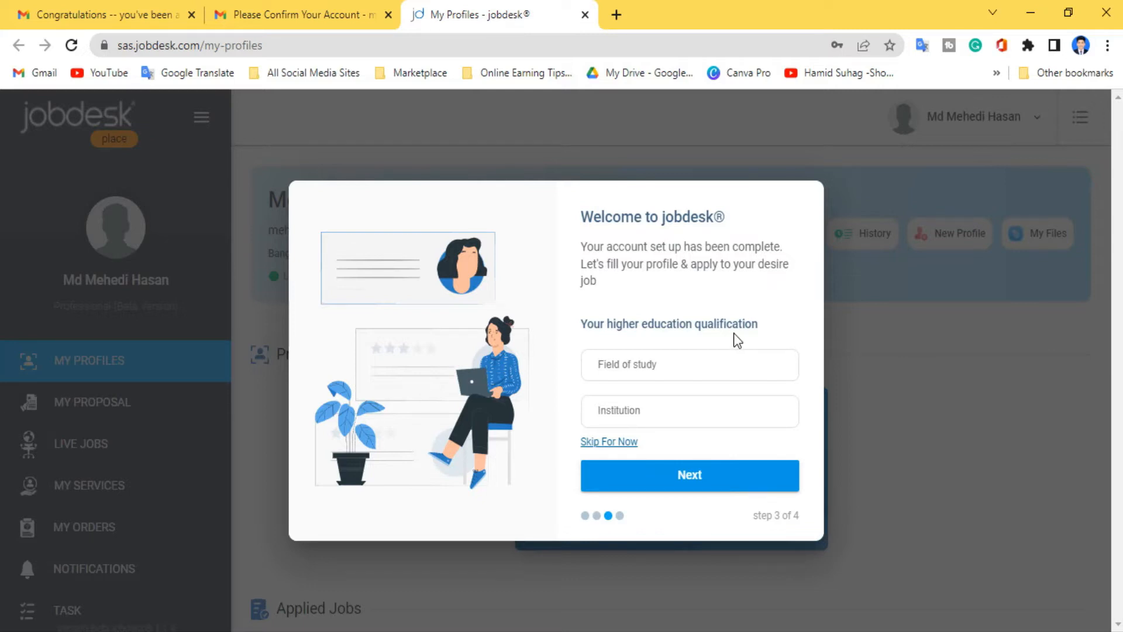
Enter BSS as the field of study and Habibullah Bahar University College as the institution, then continue.
{"action": "left_click", "coordinate": [741, 363]}
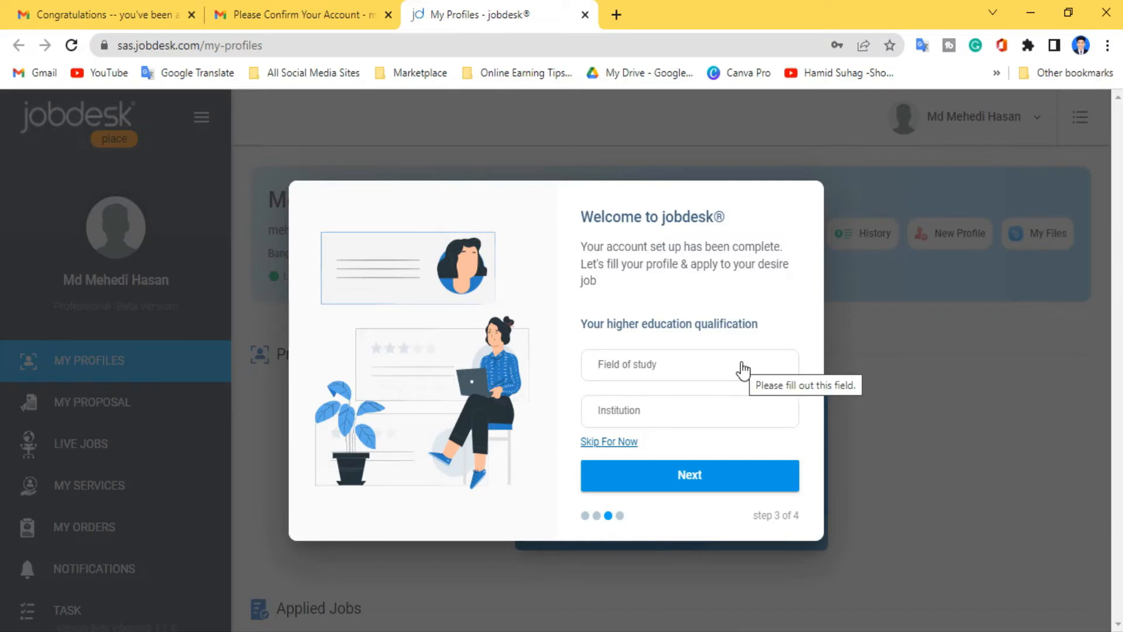
{"action": "type", "text": "BSS"}
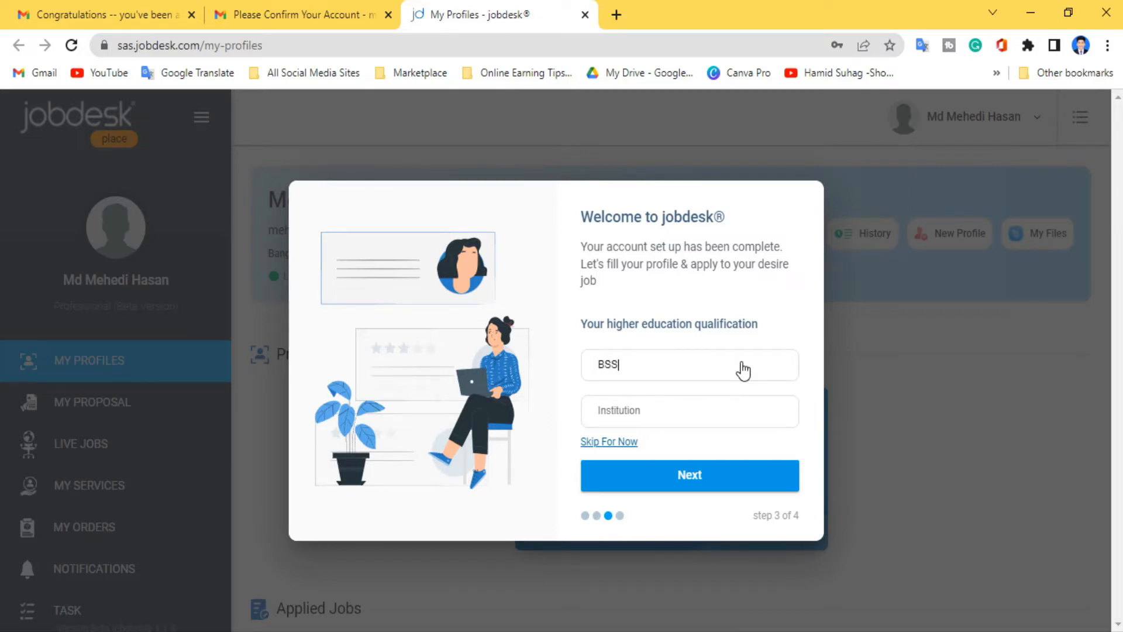
{"action": "left_click", "coordinate": [645, 415]}
{"action": "type", "text": "Habibullah Bahar University College"}
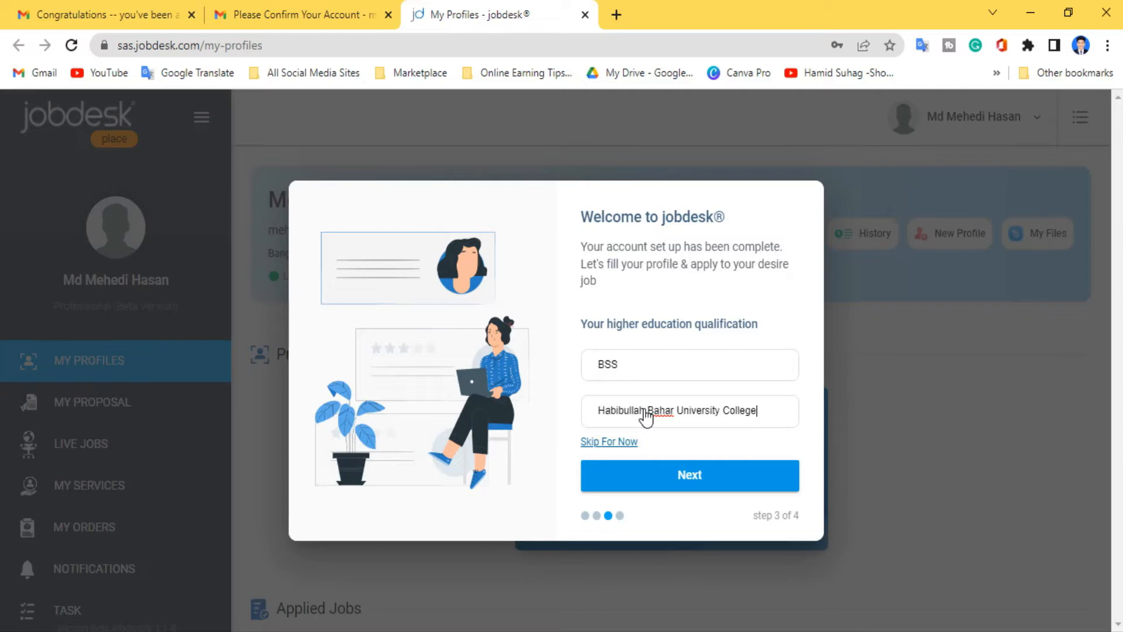
{"action": "left_click", "coordinate": [645, 475]}
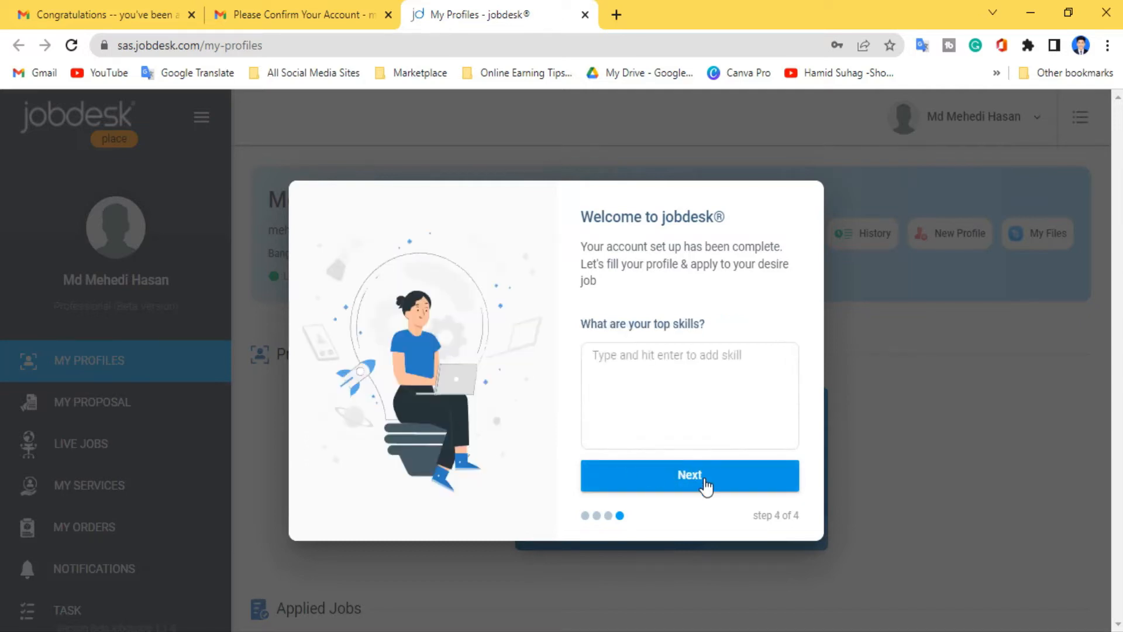
Add the skills socila media marketing, data entry, lead generation and copy paste.
{"action": "left_click", "coordinate": [654, 362]}
{"action": "type", "text": "s"}
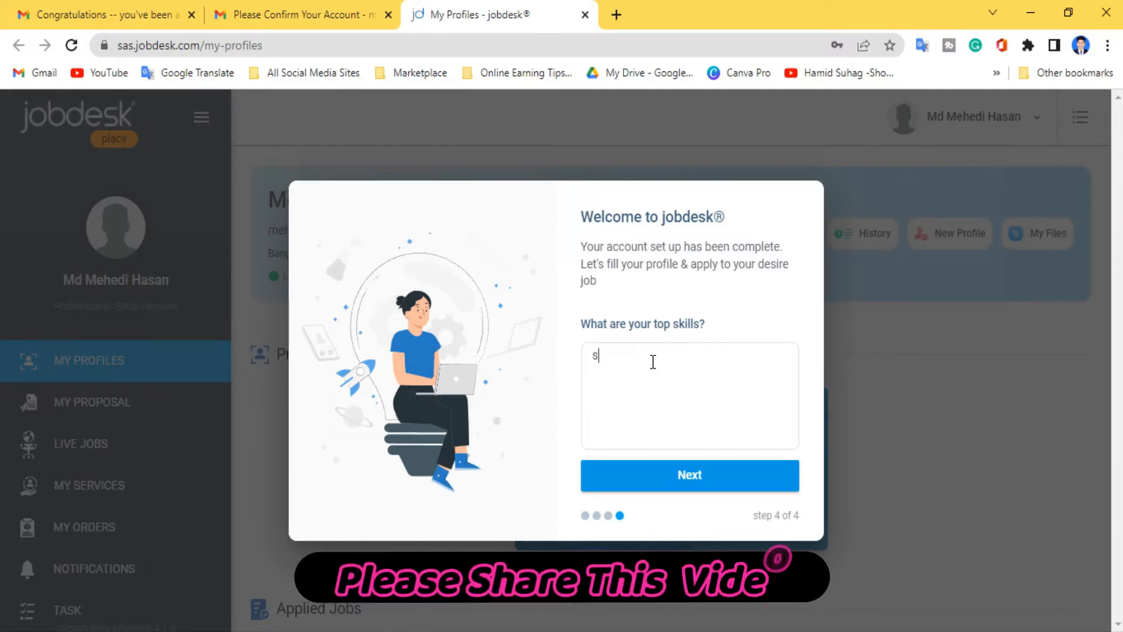
{"action": "type", "text": "ocila "}
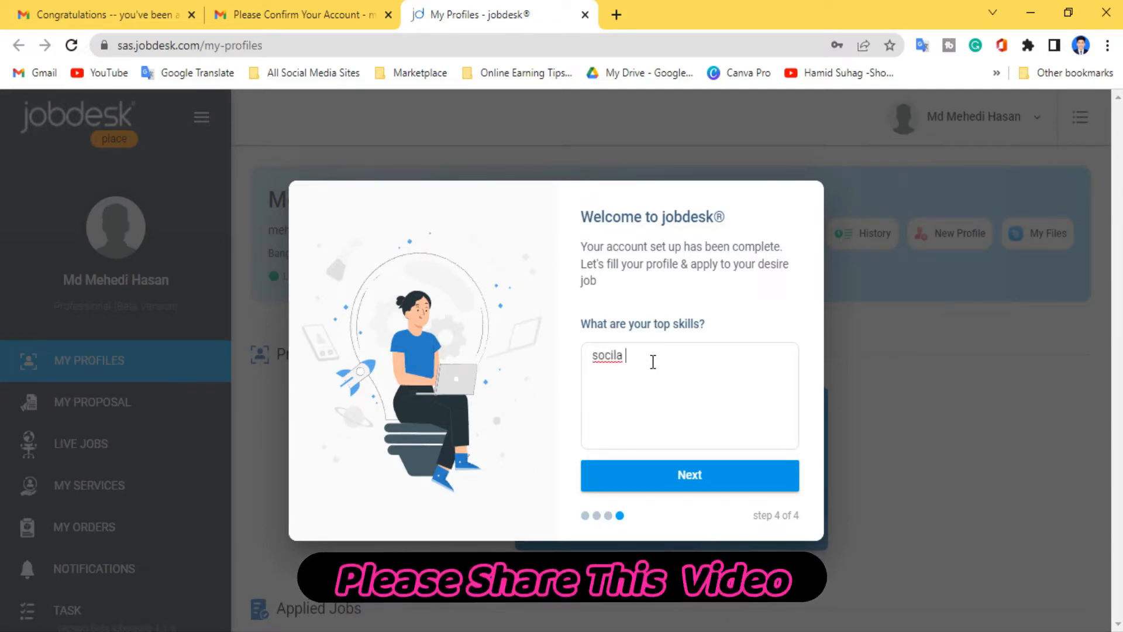
{"action": "type", "text": "media marketing"}
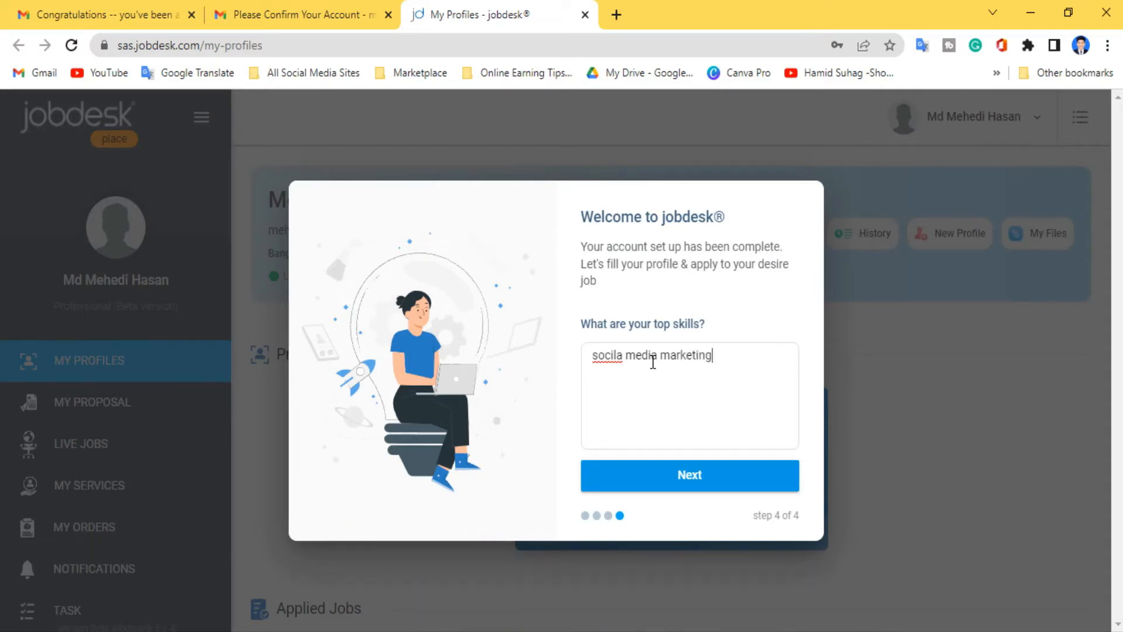
{"action": "key", "text": "Return"}
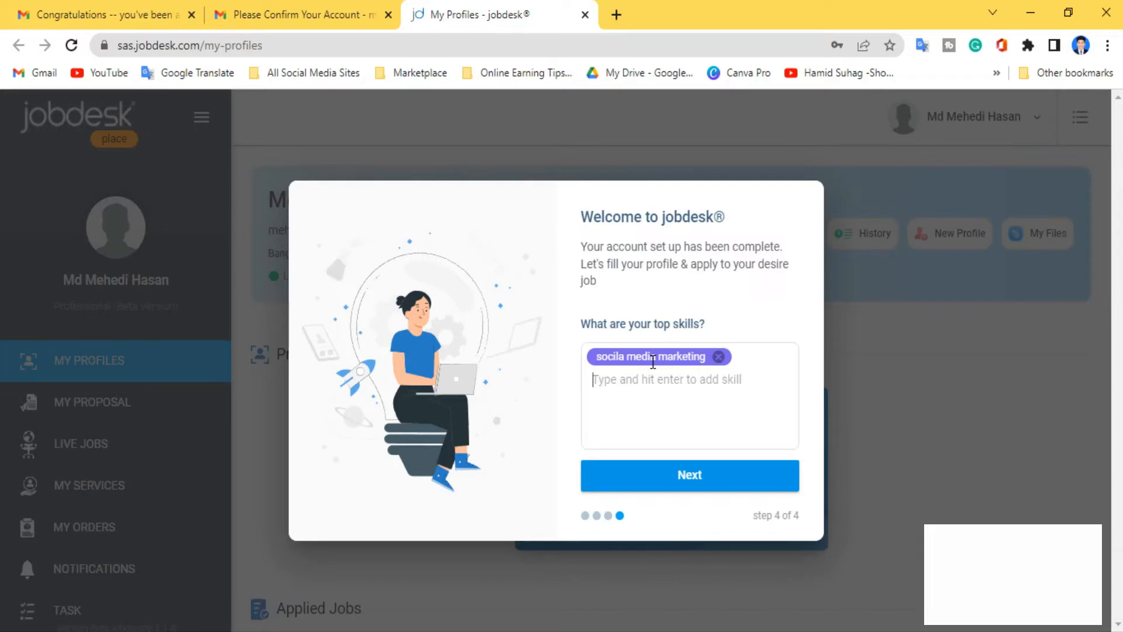
{"action": "type", "text": "data"}
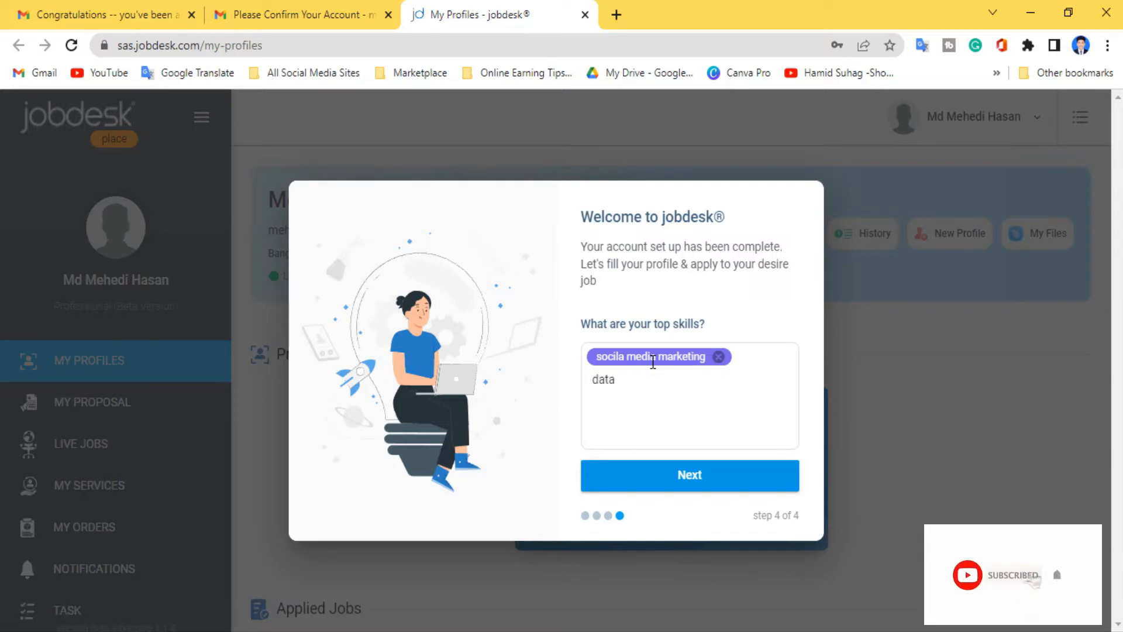
{"action": "type", "text": " entry"}
{"action": "key", "text": "Return"}
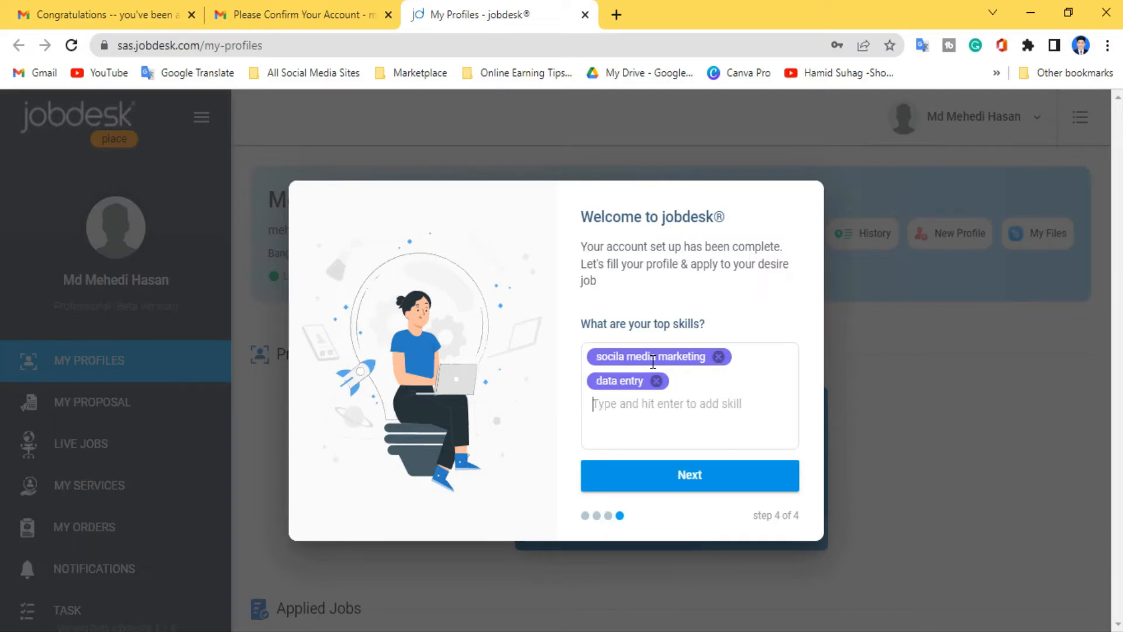
{"action": "type", "text": "l"}
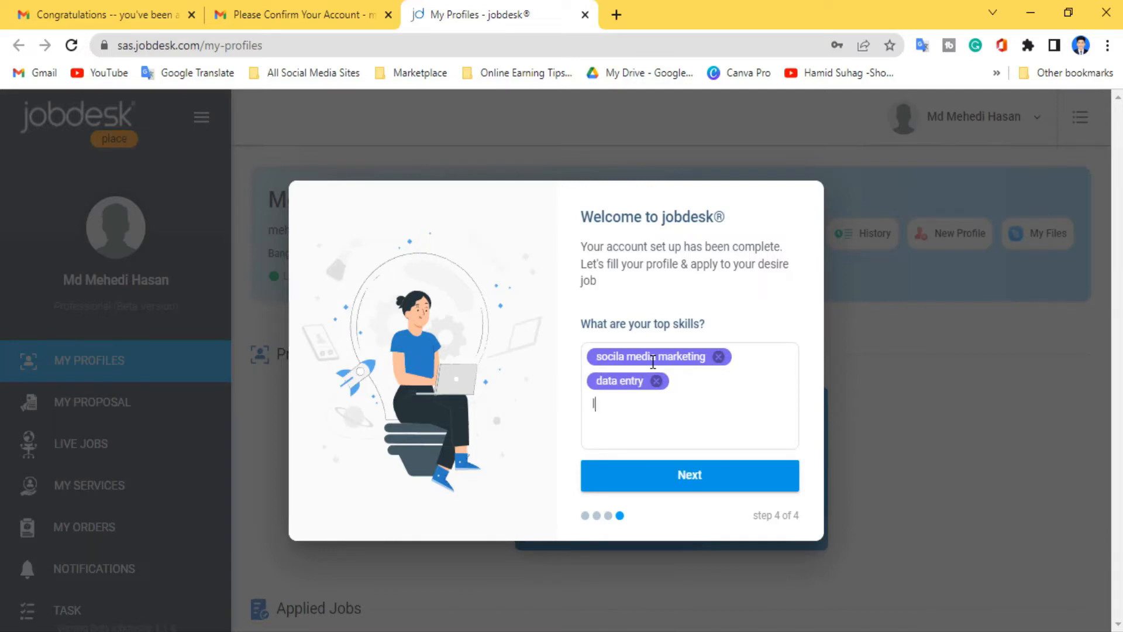
{"action": "type", "text": "ead generation"}
{"action": "key", "text": "Return"}
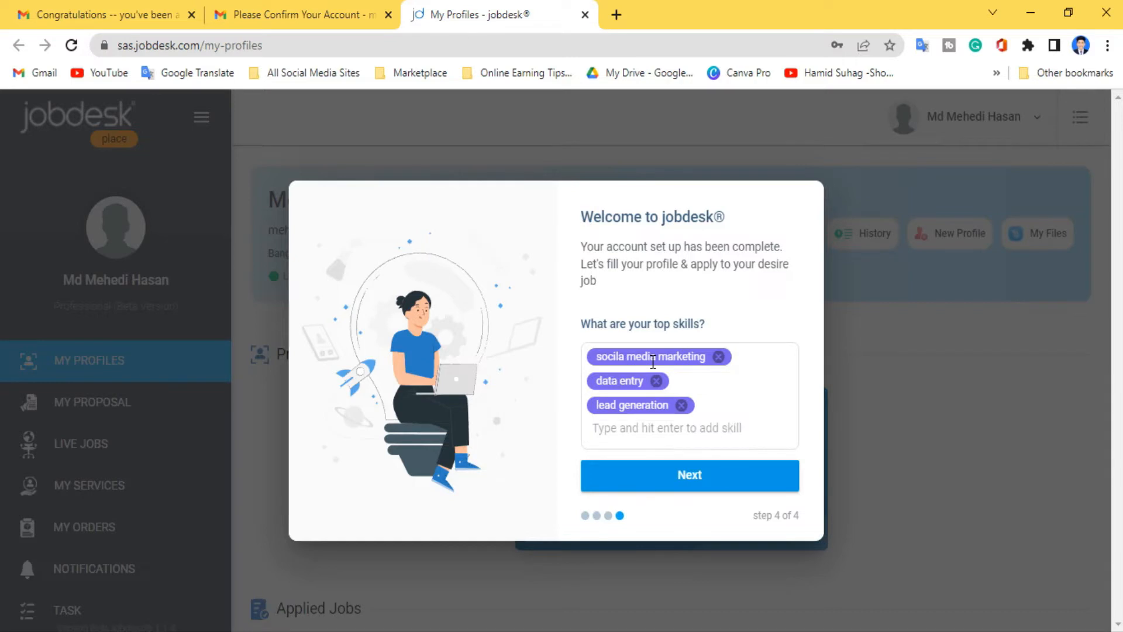
{"action": "type", "text": "cop"}
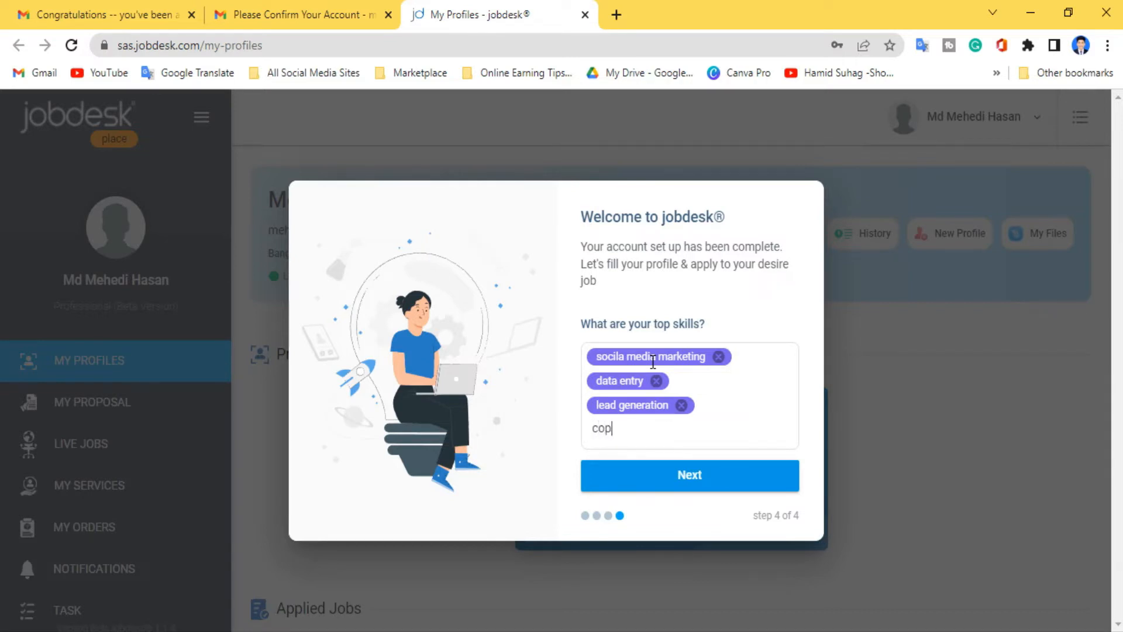
{"action": "type", "text": "y paste"}
{"action": "key", "text": "Return"}
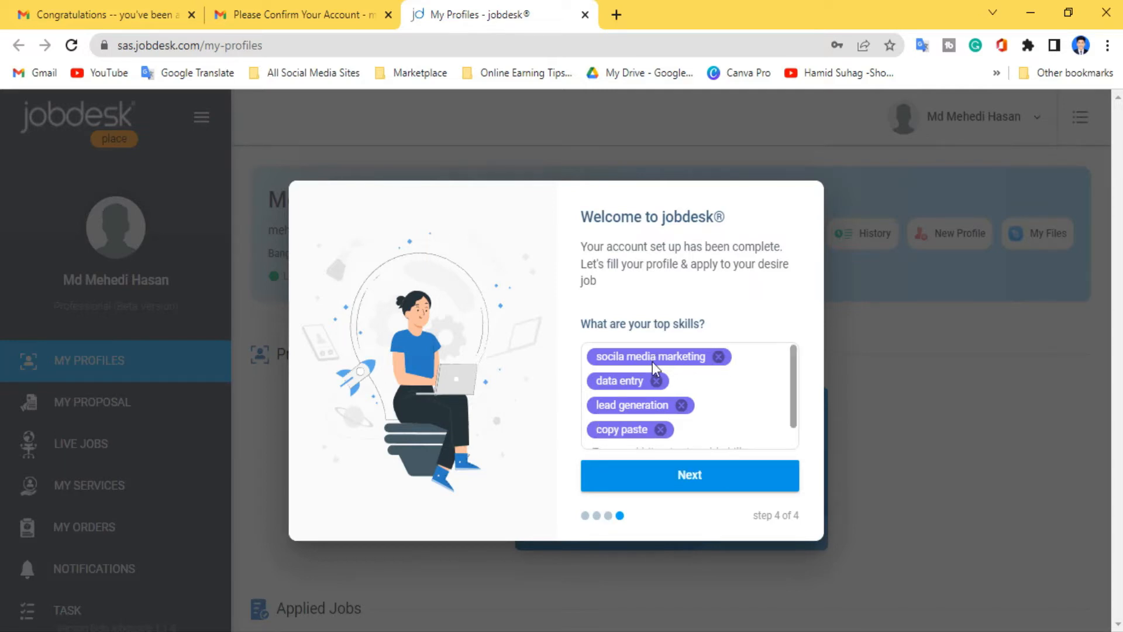
Complete the skills step to finish the account setup.
{"action": "scroll", "coordinate": [700, 395], "scroll_direction": "down", "scroll_amount": 1}
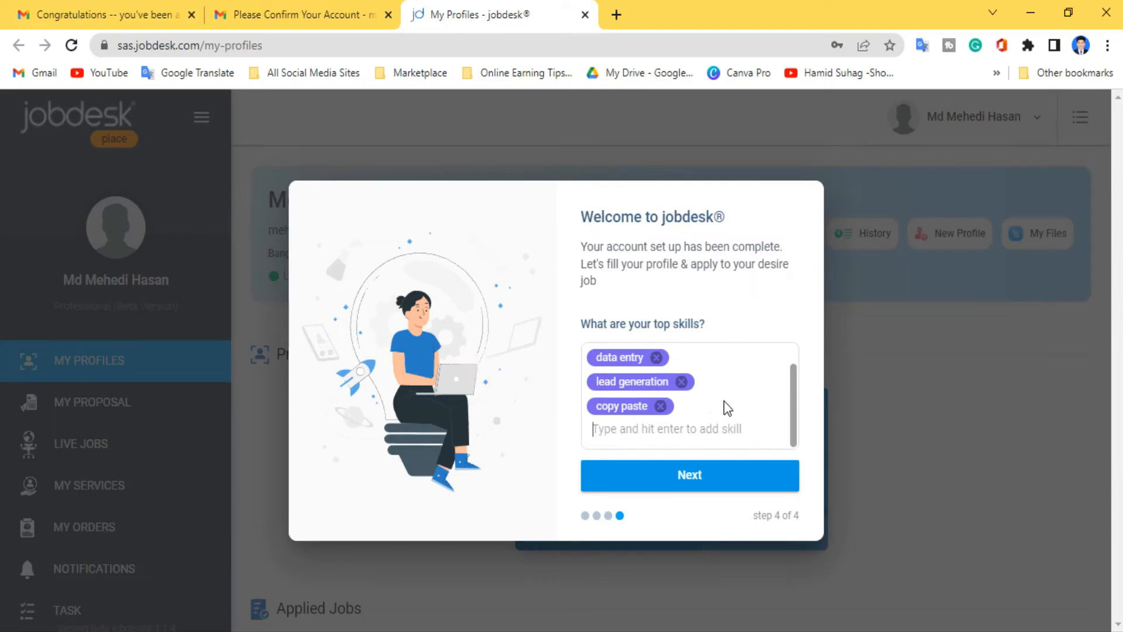
{"action": "scroll", "coordinate": [725, 406], "scroll_direction": "up", "scroll_amount": 1}
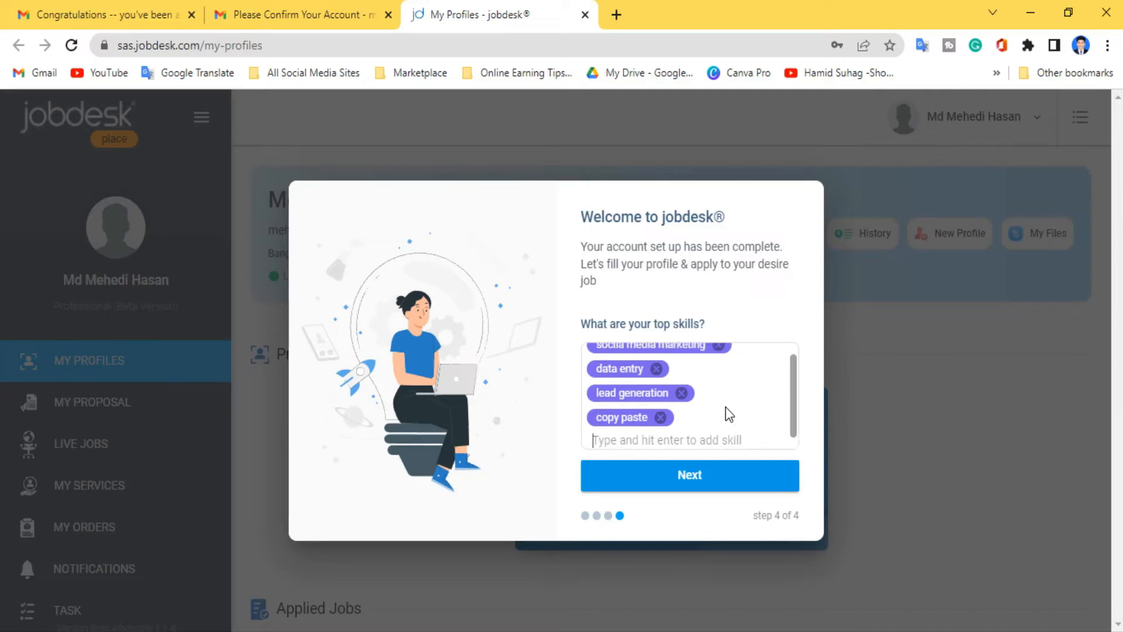
{"action": "scroll", "coordinate": [725, 406], "scroll_direction": "up", "scroll_amount": 1}
{"action": "scroll", "coordinate": [725, 405], "scroll_direction": "down", "scroll_amount": 1}
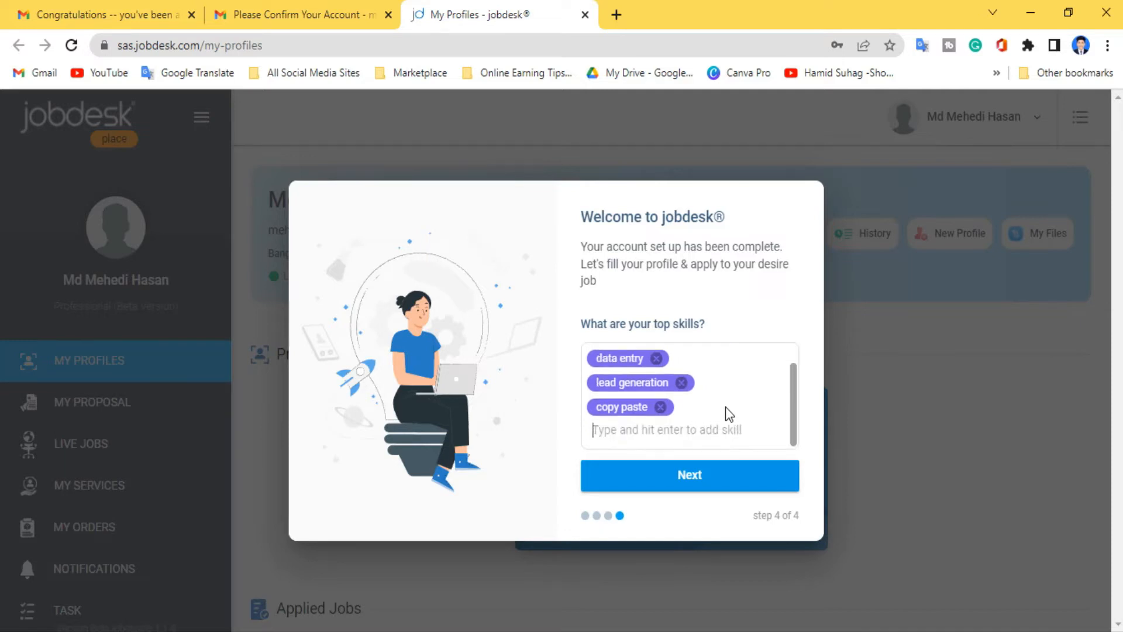
{"action": "left_click", "coordinate": [730, 475]}
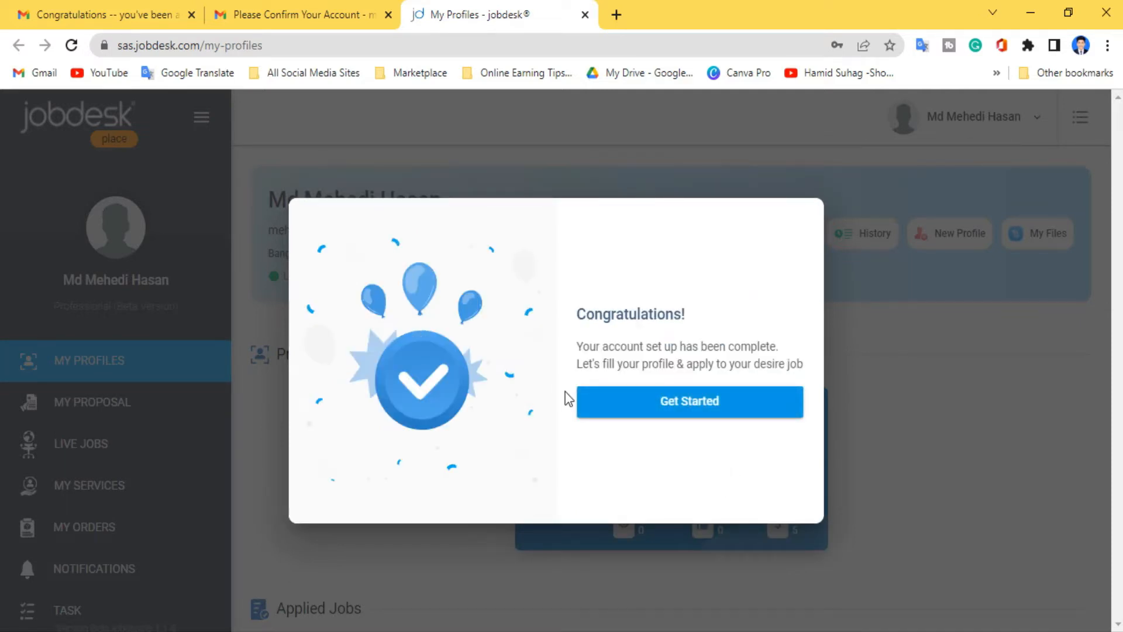
Dismiss the Congratulations dialog with Get Started to view the Professional Digital Marketer profile.
{"action": "left_click", "coordinate": [676, 410]}
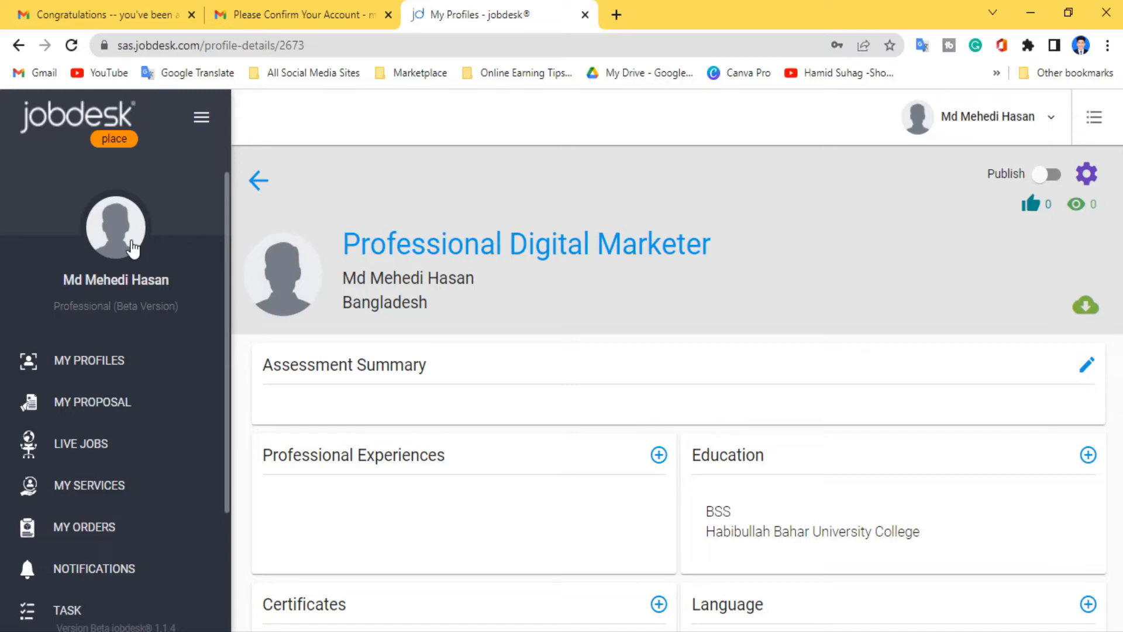
Open the Update Profile Picture dialog from the sidebar avatar.
{"action": "left_click", "coordinate": [133, 248]}
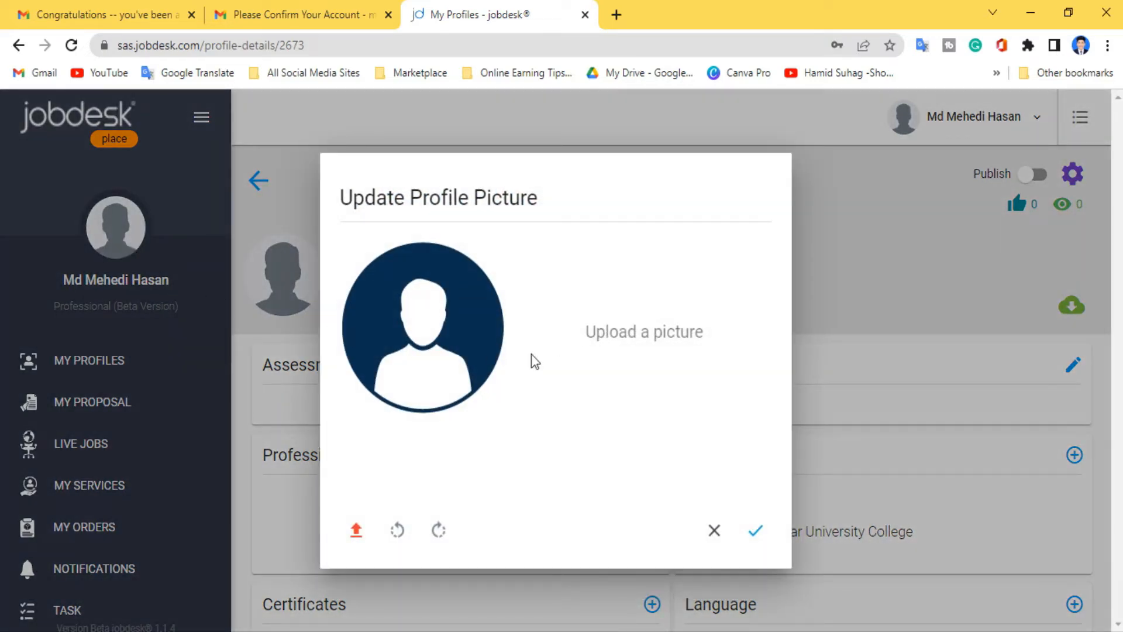
Load the second photo from E:\My Job Data\Photo For Apply into the picture uploader.
{"action": "left_click", "coordinate": [355, 533]}
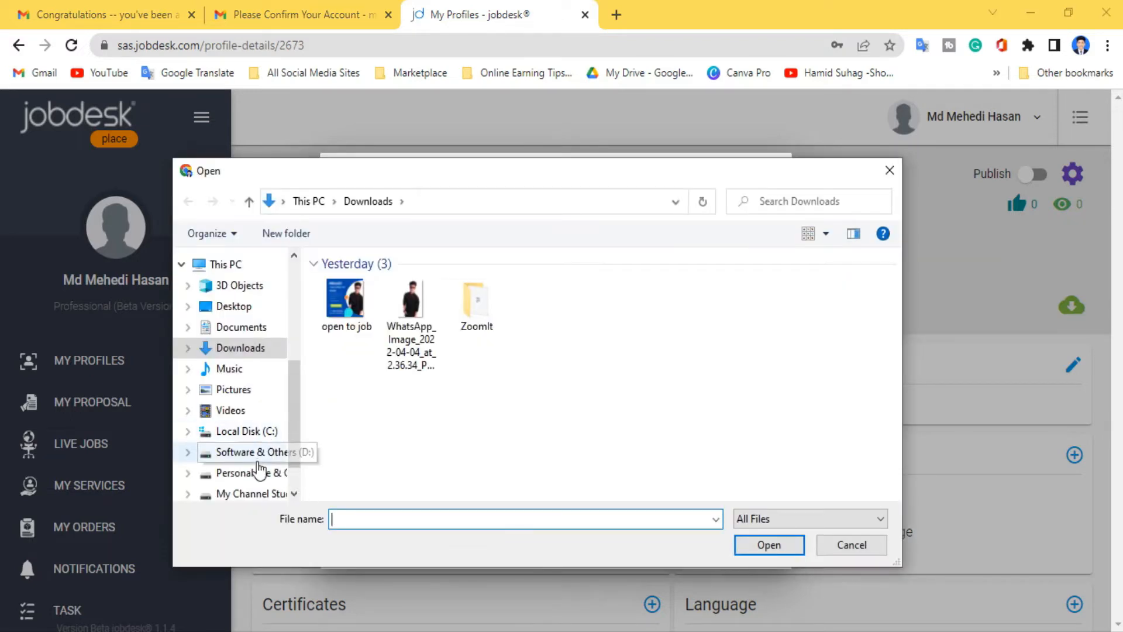
{"action": "scroll", "coordinate": [261, 463], "scroll_direction": "down", "scroll_amount": 1}
{"action": "left_click", "coordinate": [249, 425]}
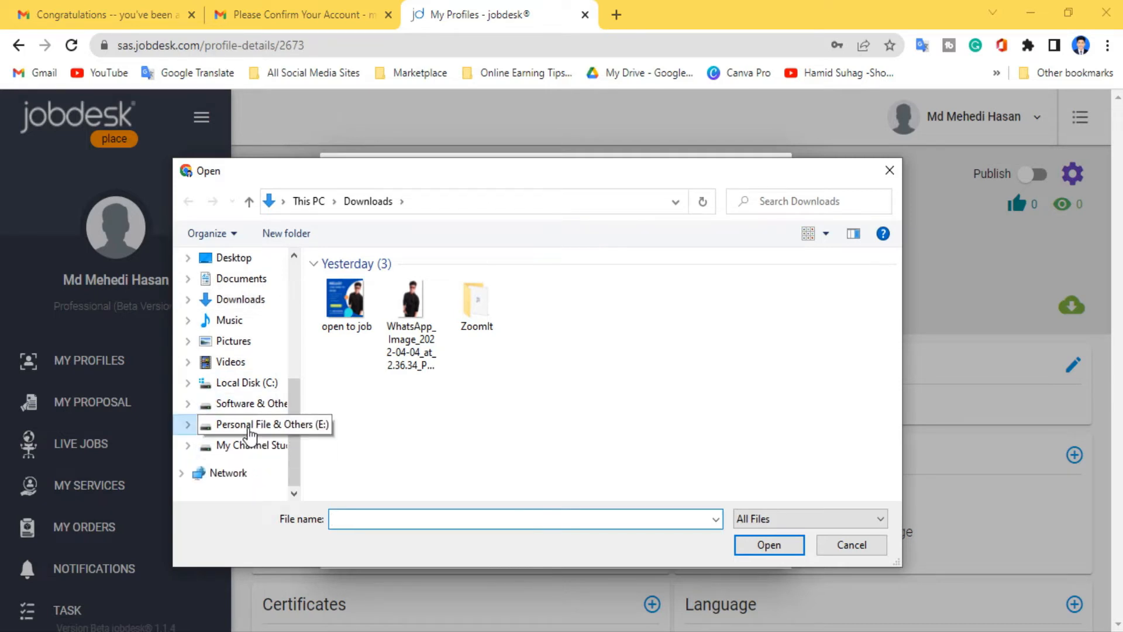
{"action": "double_click", "coordinate": [381, 299]}
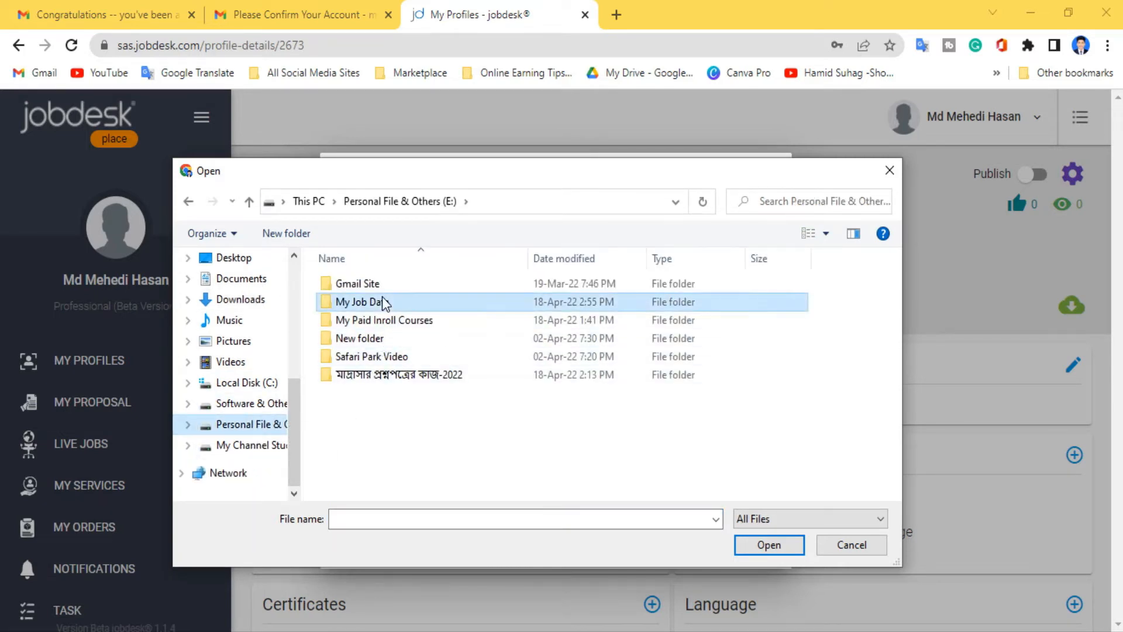
{"action": "scroll", "coordinate": [474, 385], "scroll_direction": "down", "scroll_amount": 2}
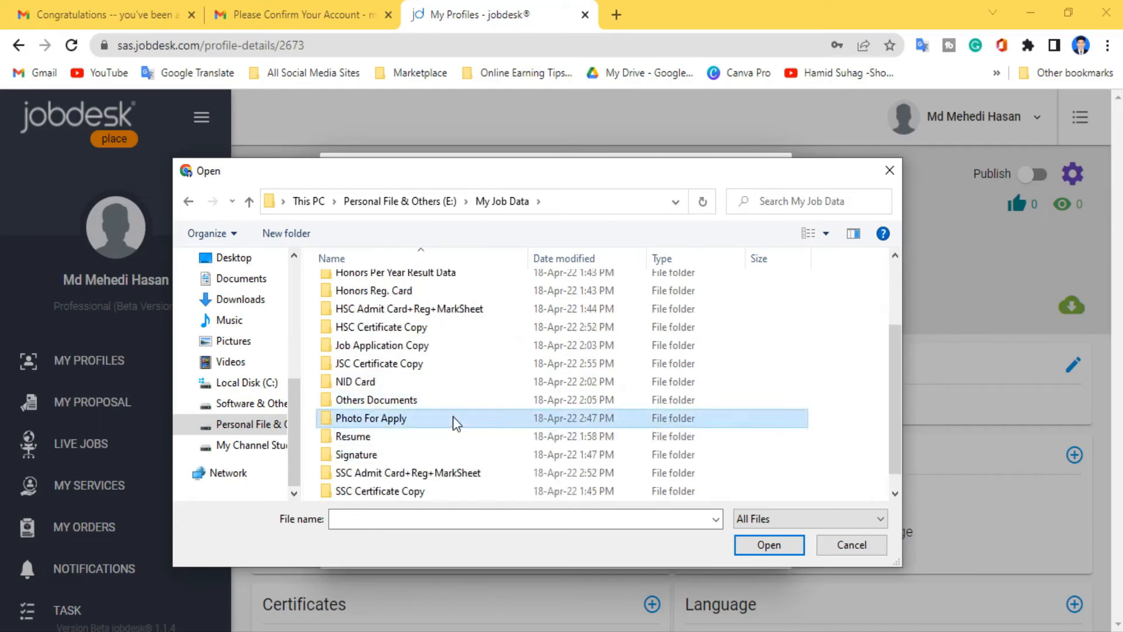
{"action": "double_click", "coordinate": [453, 416]}
{"action": "left_click", "coordinate": [474, 336]}
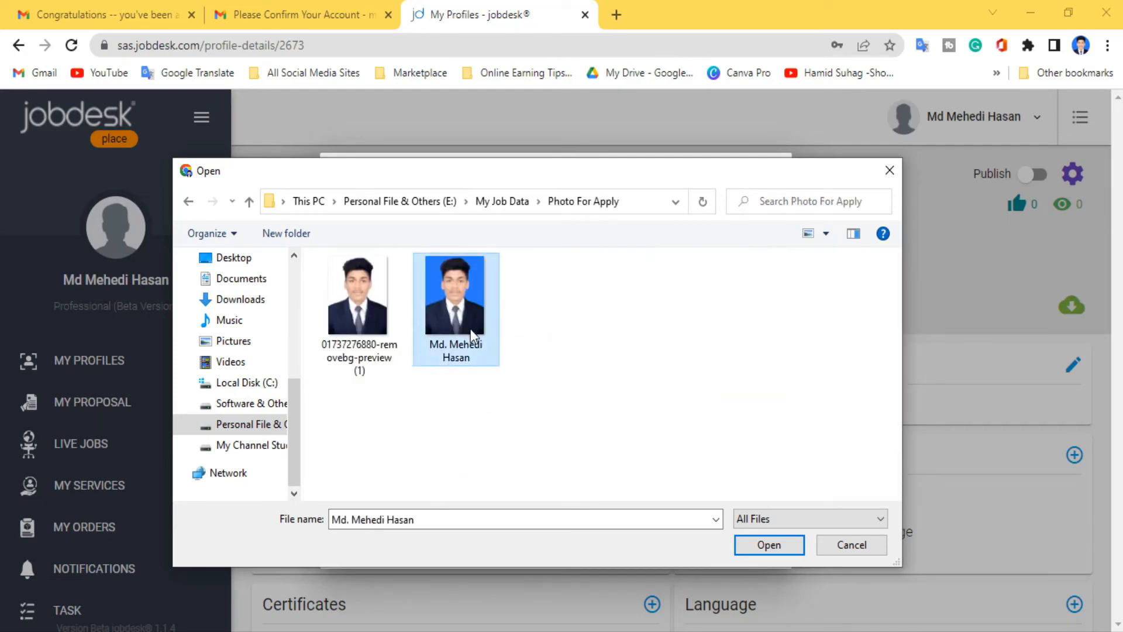
{"action": "left_click", "coordinate": [753, 543]}
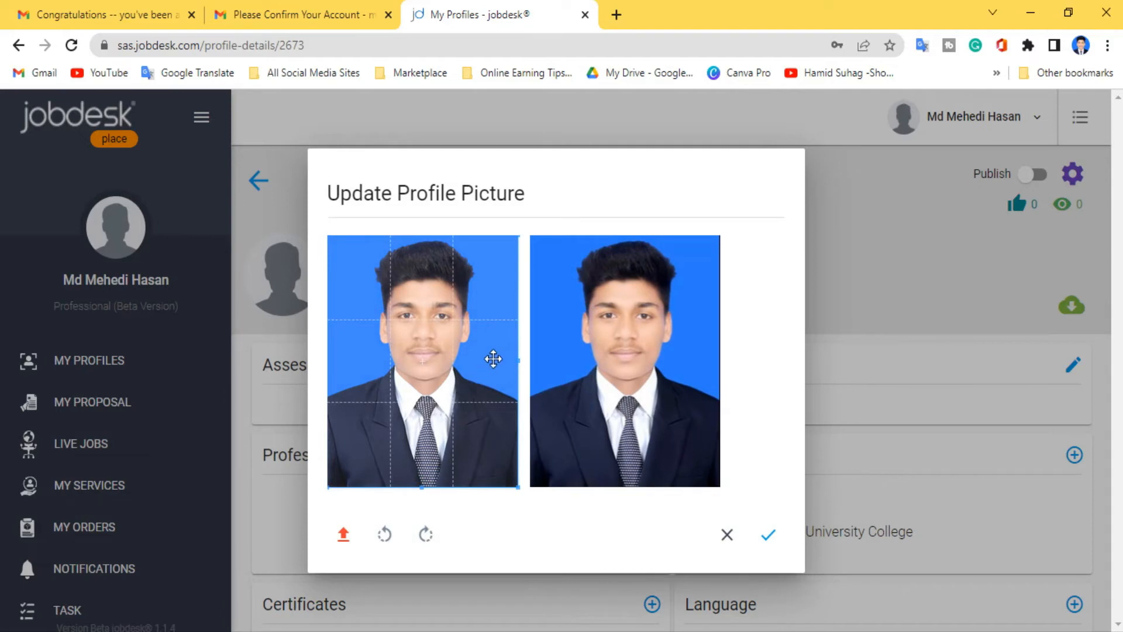
Rotate the photo back upright, trim the crop's bottom edge, and save it as the profile picture.
{"action": "left_click", "coordinate": [385, 536]}
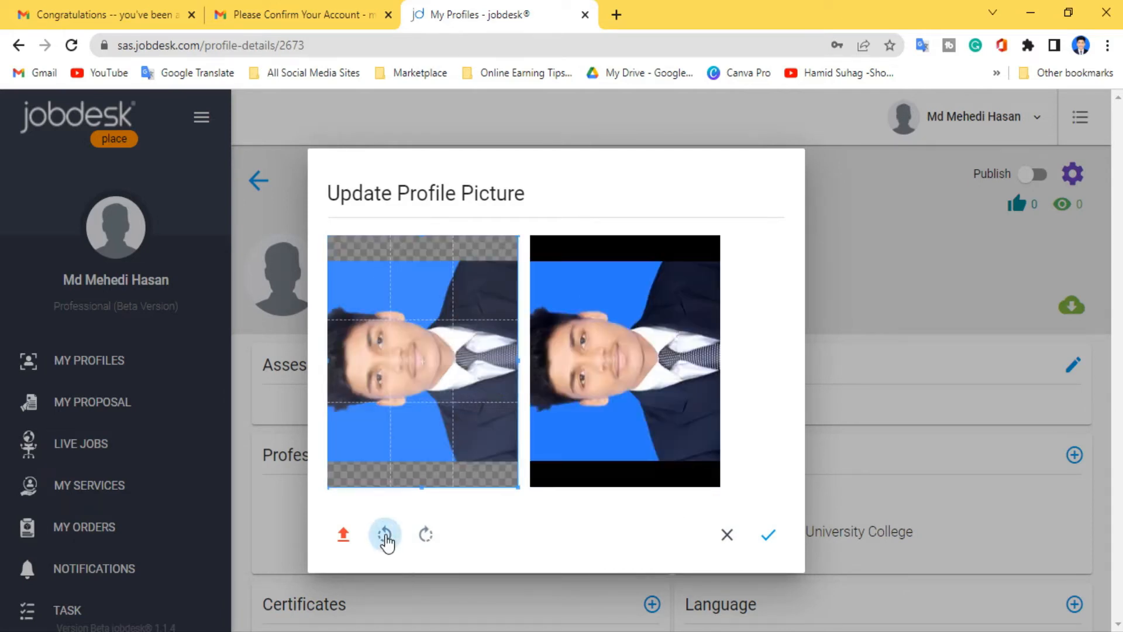
{"action": "left_click", "coordinate": [385, 537]}
{"action": "left_click", "coordinate": [385, 536]}
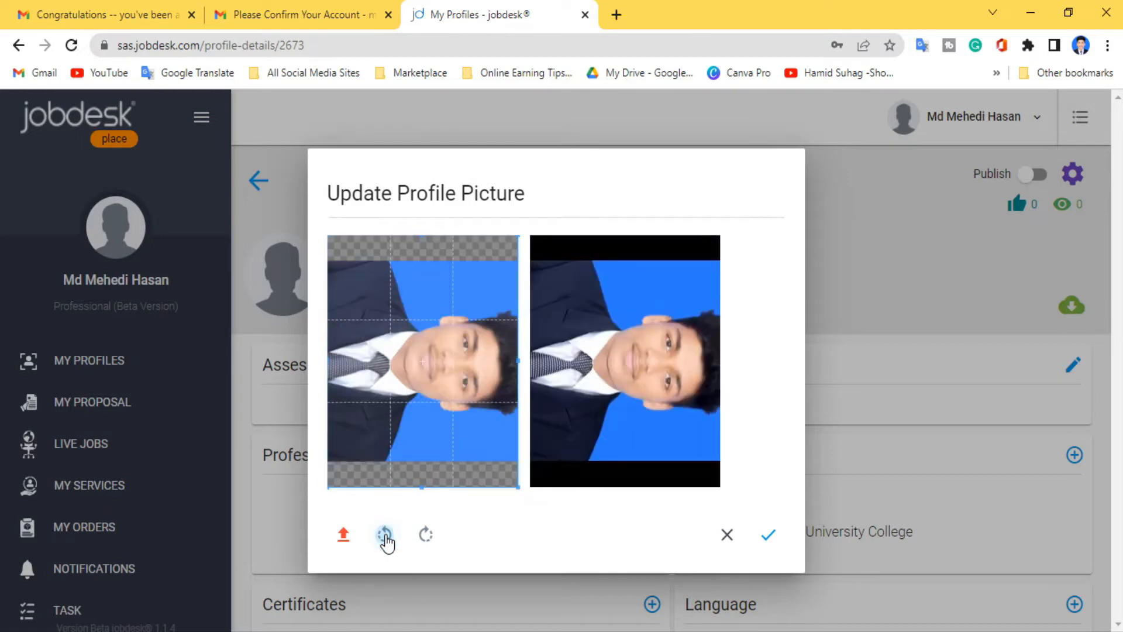
{"action": "left_click", "coordinate": [386, 536]}
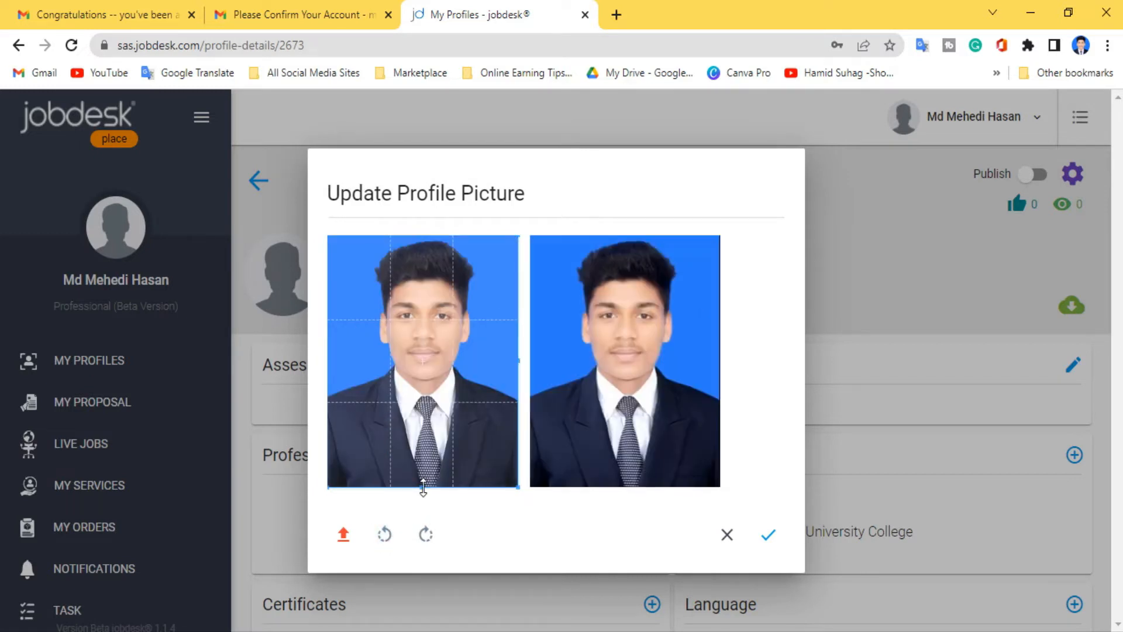
{"action": "mouse_move", "coordinate": [423, 487]}
{"action": "left_mouse_down"}
{"action": "mouse_move", "coordinate": [422, 462]}
{"action": "mouse_move", "coordinate": [423, 487]}
{"action": "left_mouse_up"}
{"action": "left_click", "coordinate": [768, 535]}
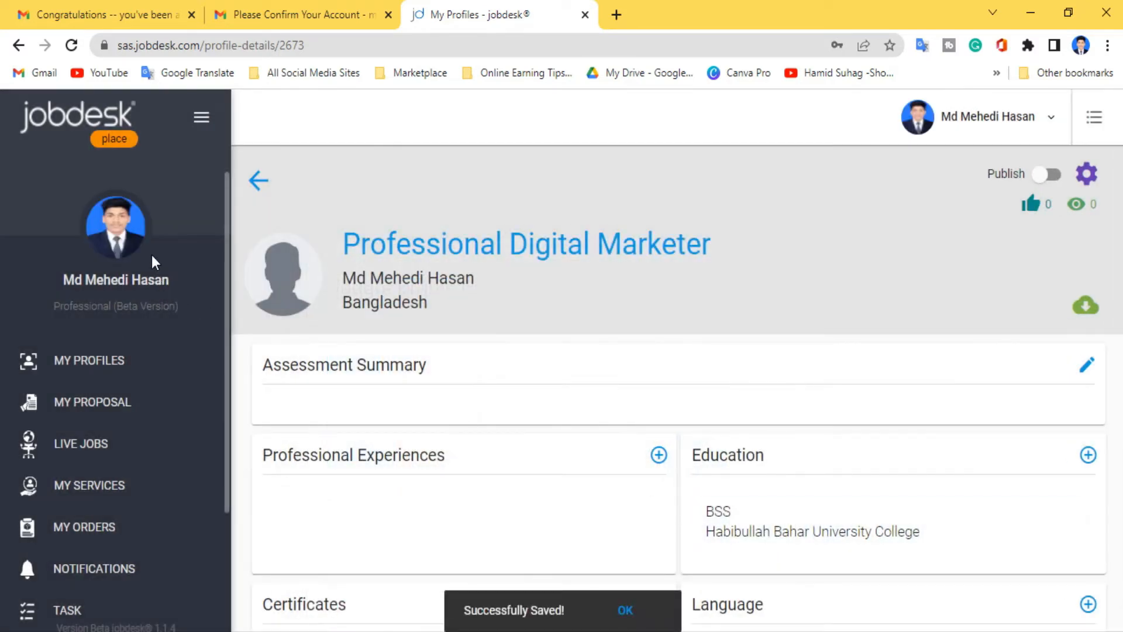
{"action": "scroll", "coordinate": [163, 298], "scroll_direction": "down", "scroll_amount": 2}
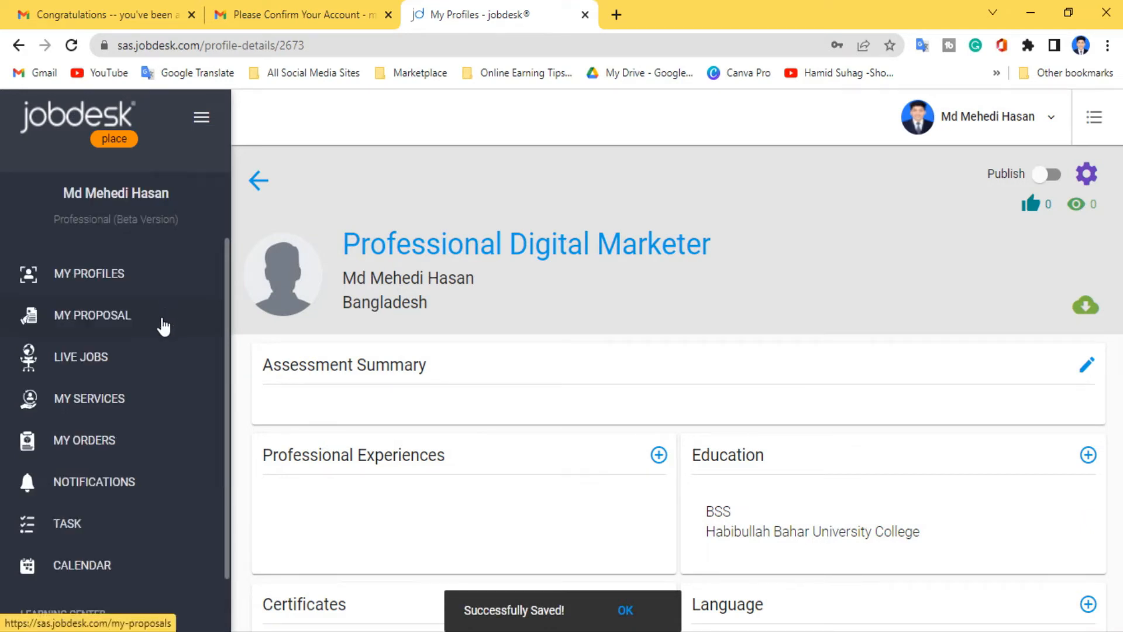
{"action": "left_click", "coordinate": [108, 282]}
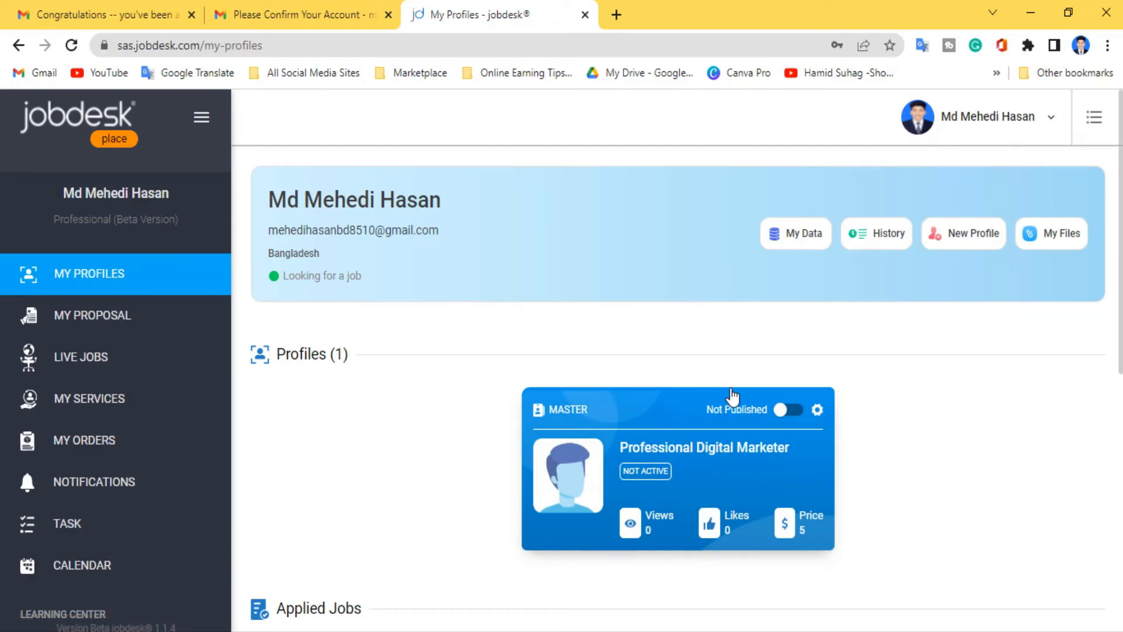
{"action": "left_click", "coordinate": [811, 244]}
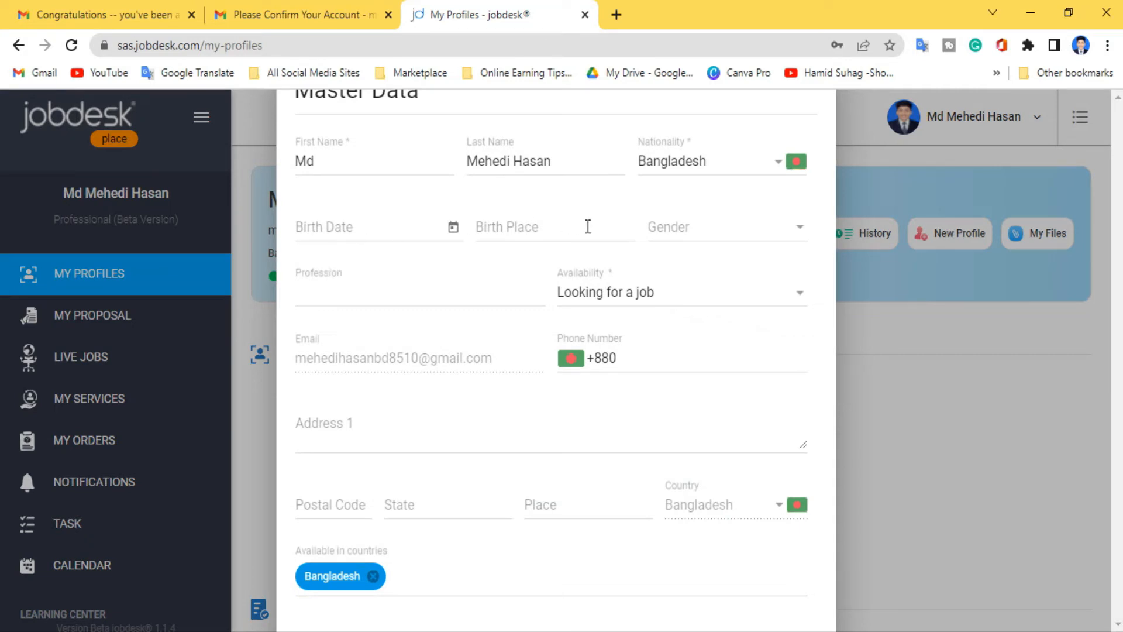
{"action": "left_click", "coordinate": [357, 227]}
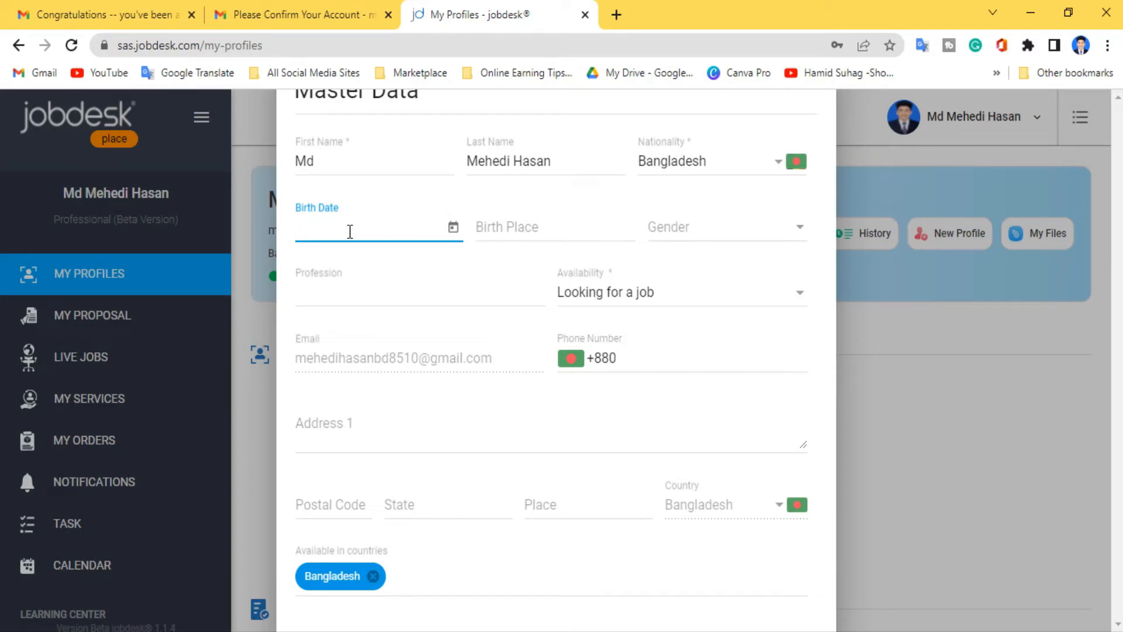
{"action": "type", "text": "02-11-1997"}
{"action": "left_click", "coordinate": [512, 226]}
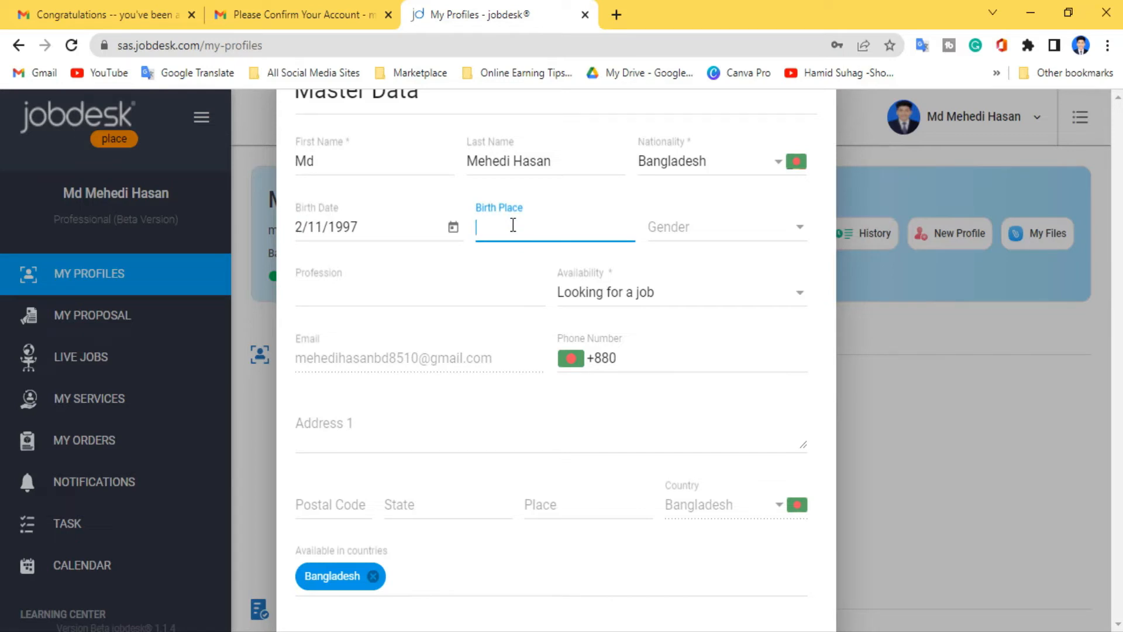
{"action": "type", "text": "Pirojpur"}
{"action": "left_click", "coordinate": [750, 234]}
{"action": "left_click", "coordinate": [733, 236]}
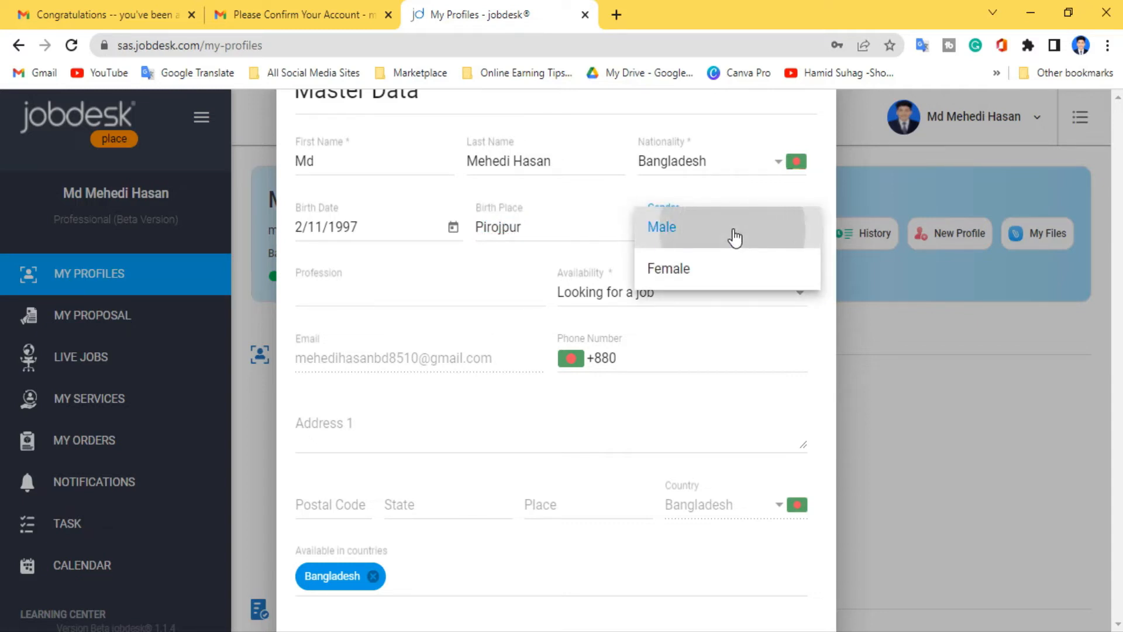
Enter profession Digital Marketing and the account's phone number.
{"action": "left_click", "coordinate": [370, 294]}
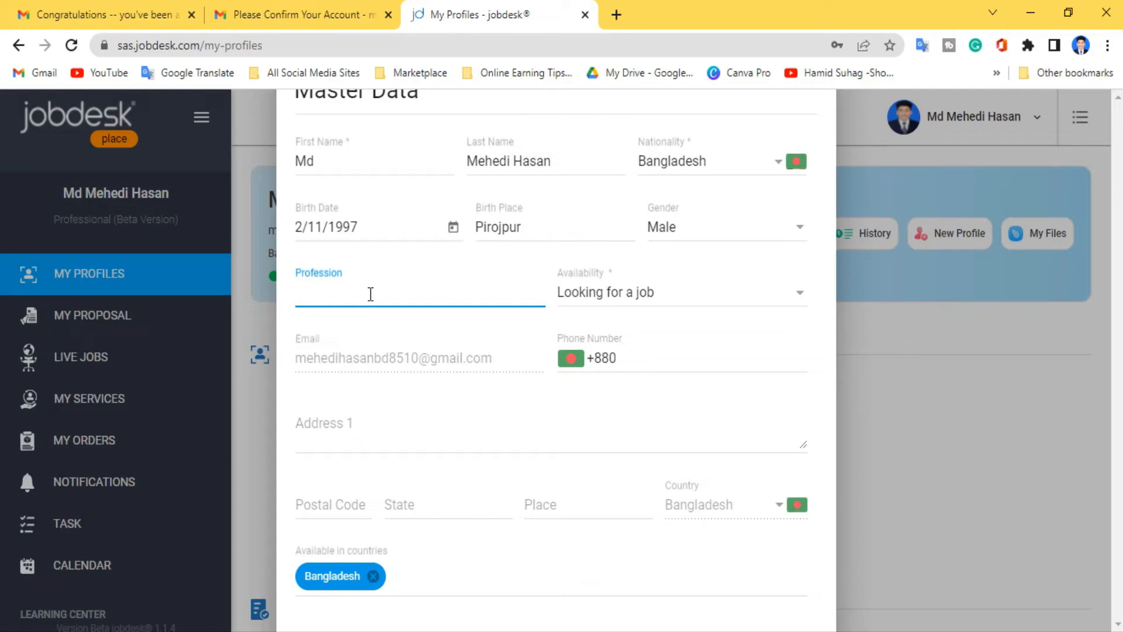
{"action": "type", "text": "Digital Marketing"}
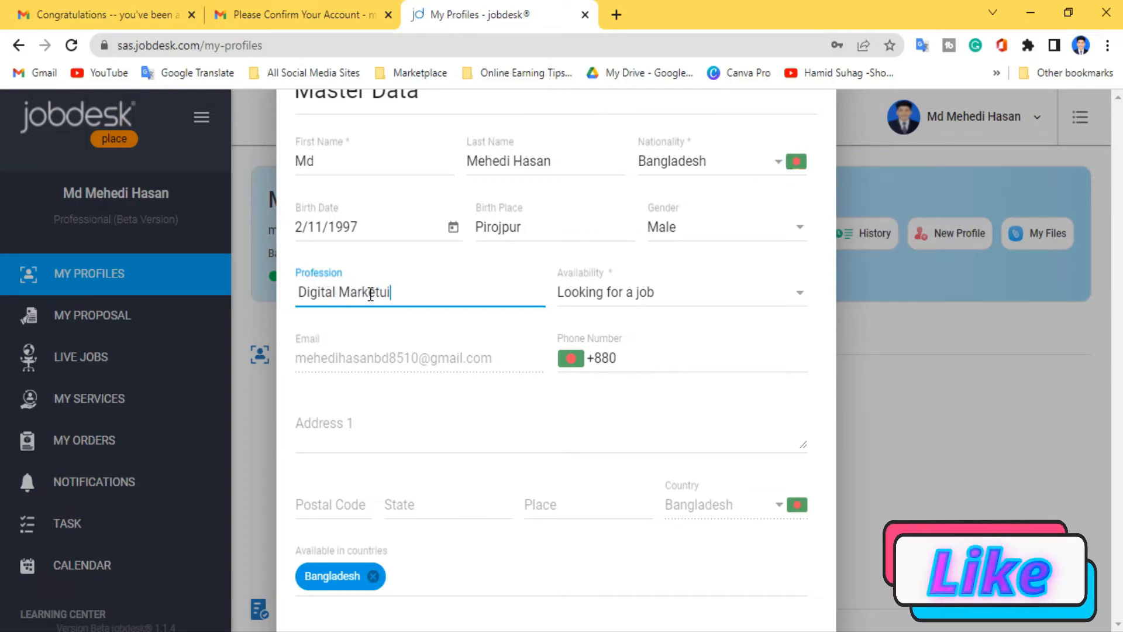
{"action": "left_click", "coordinate": [497, 282]}
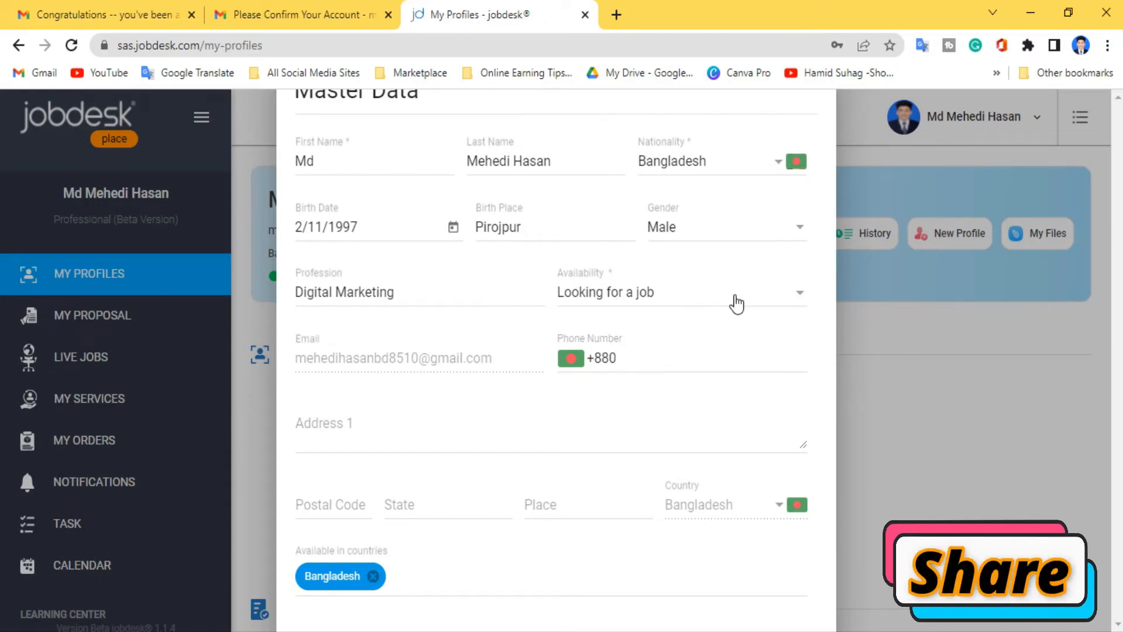
{"action": "left_click", "coordinate": [635, 355]}
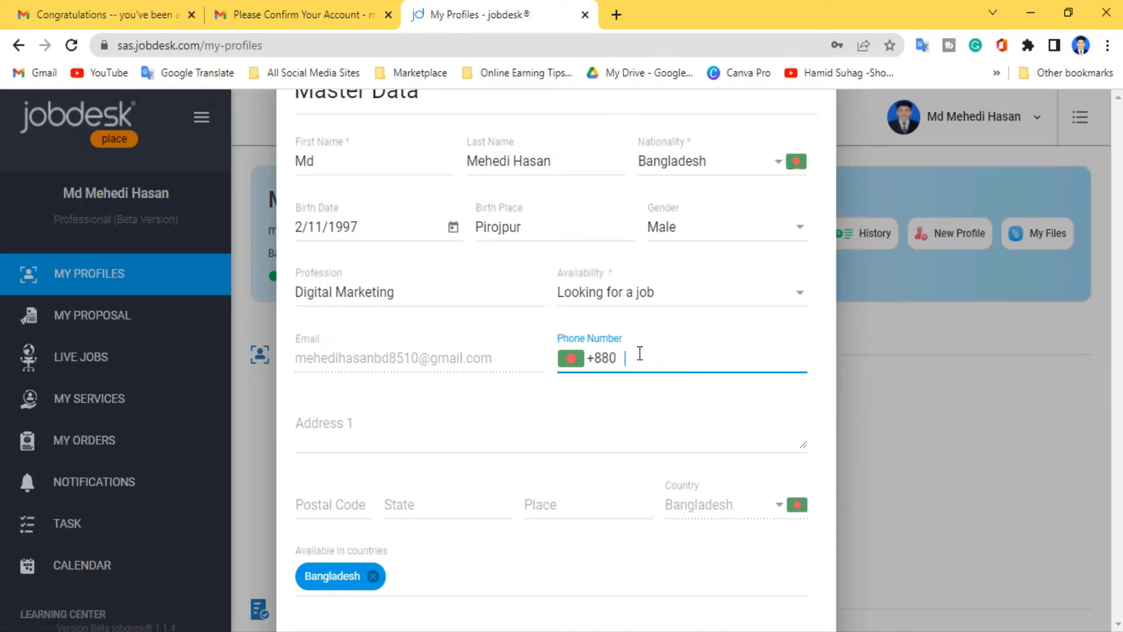
{"action": "left_click", "coordinate": [435, 445]}
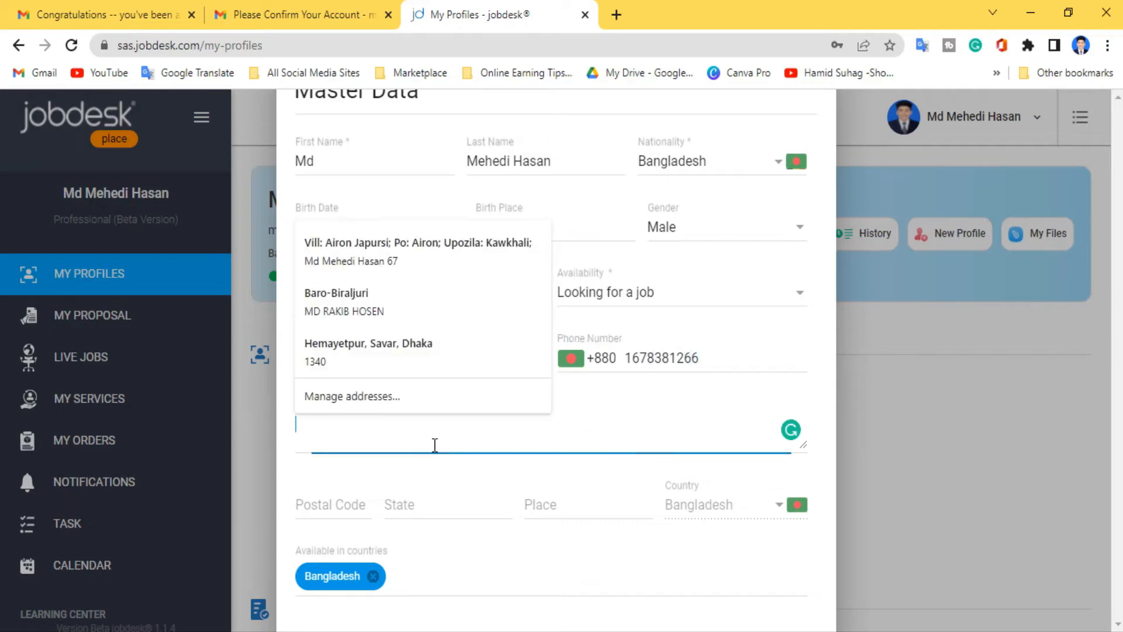
Fill the address from a saved entry and set the Place to Pirojpur.
{"action": "left_click", "coordinate": [330, 244]}
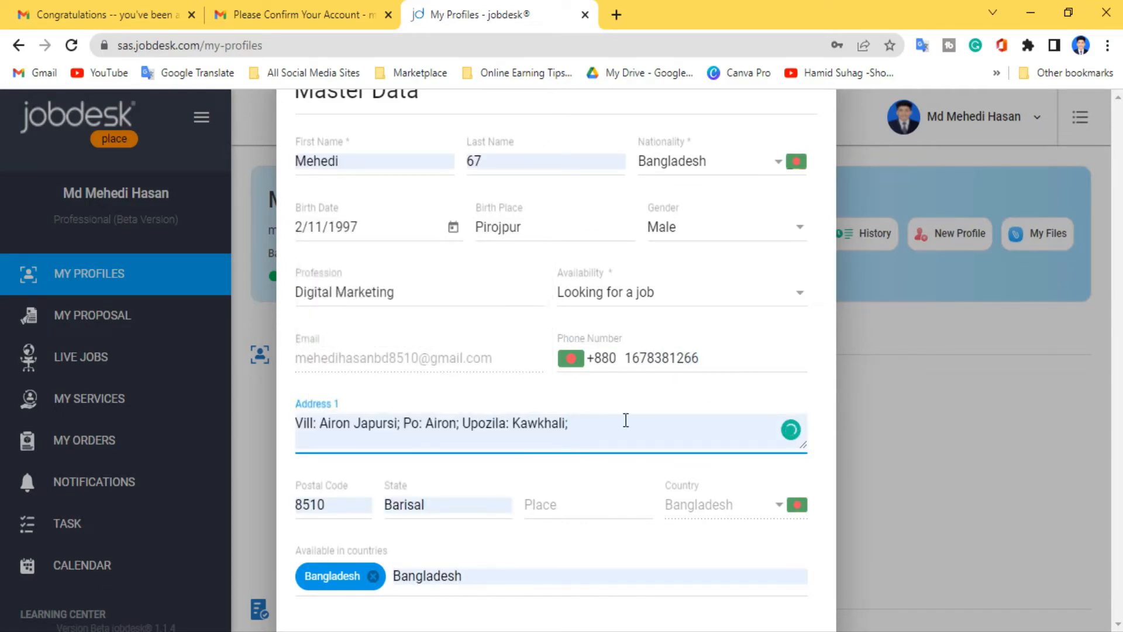
{"action": "left_click", "coordinate": [554, 505]}
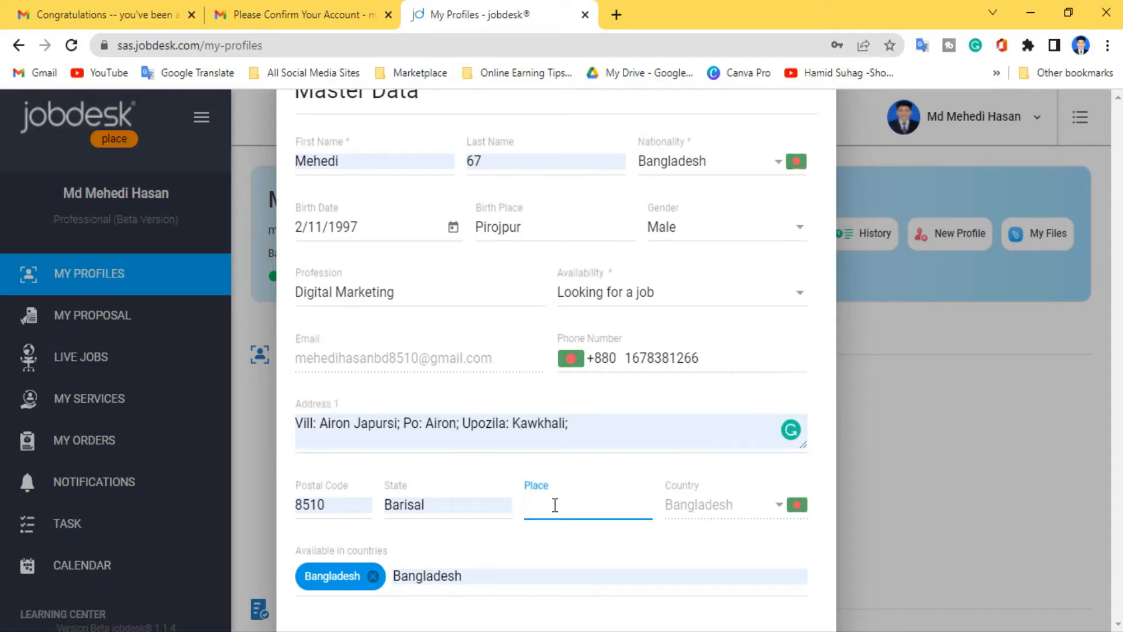
{"action": "type", "text": "Pirojpur"}
{"action": "left_click", "coordinate": [761, 503]}
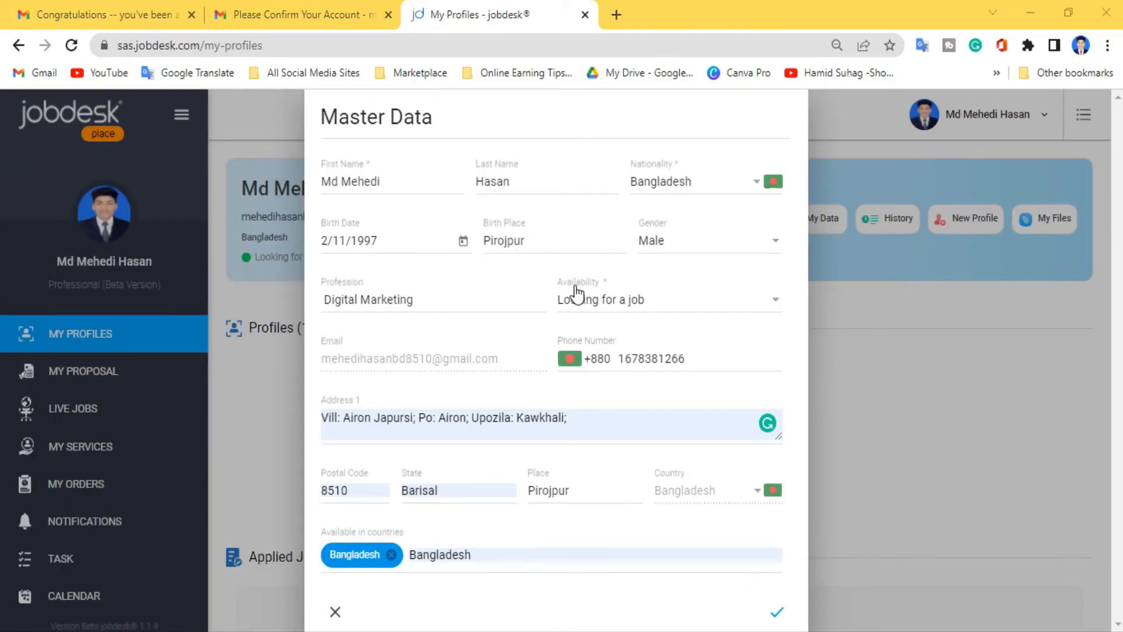
Save the master data, confirm the SMS verification code, and view the empty history log.
{"action": "left_click", "coordinate": [775, 614]}
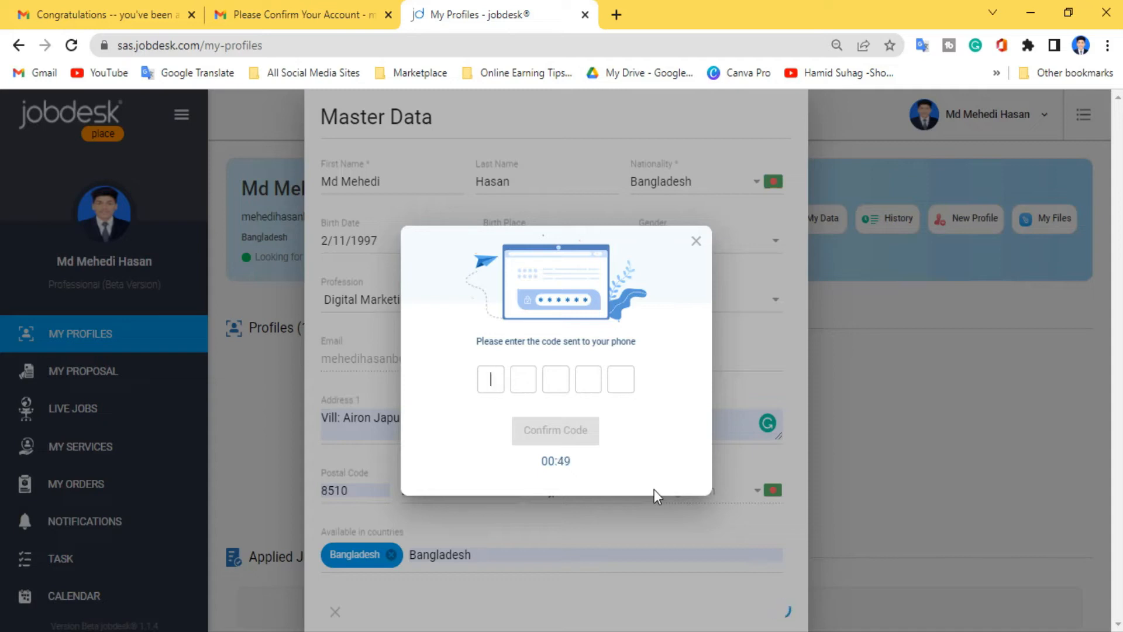
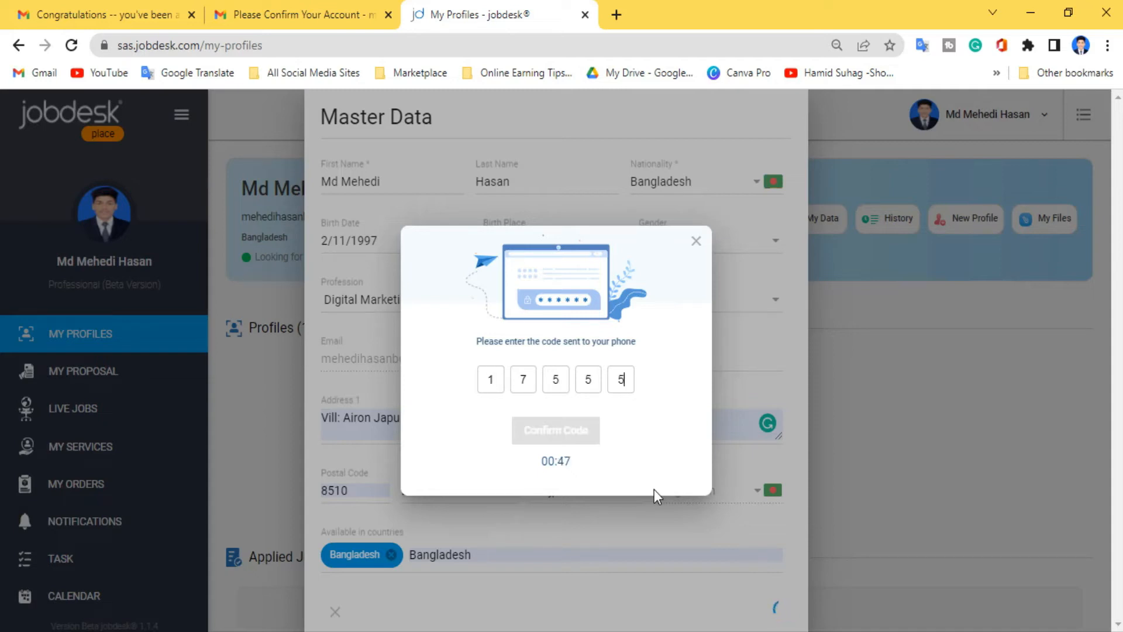
{"action": "left_click", "coordinate": [576, 439]}
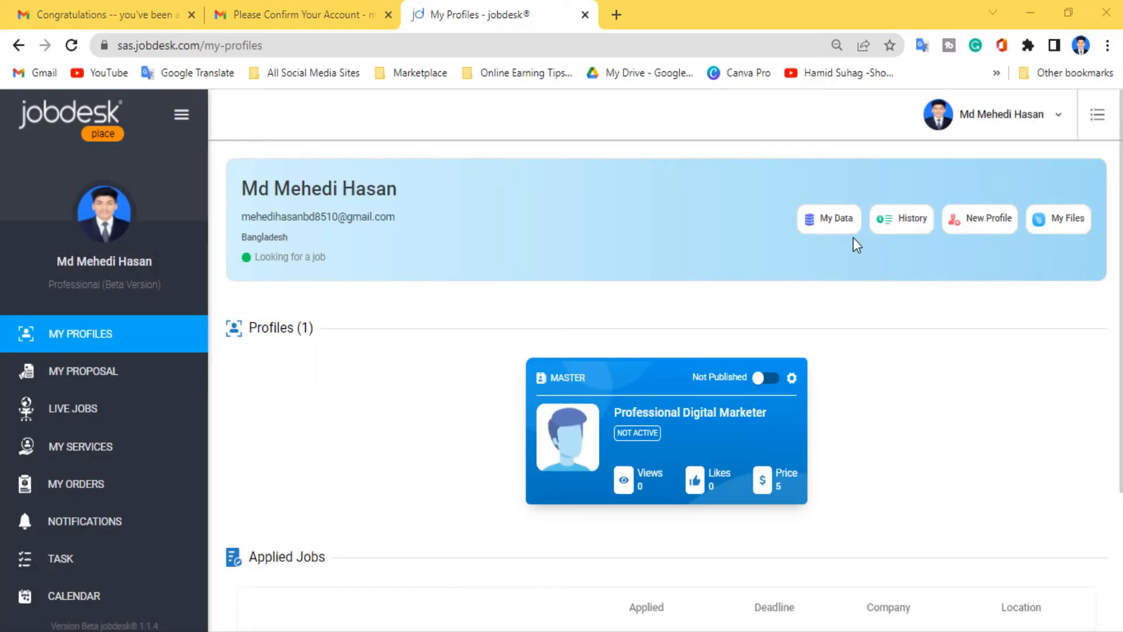
{"action": "left_click", "coordinate": [905, 229]}
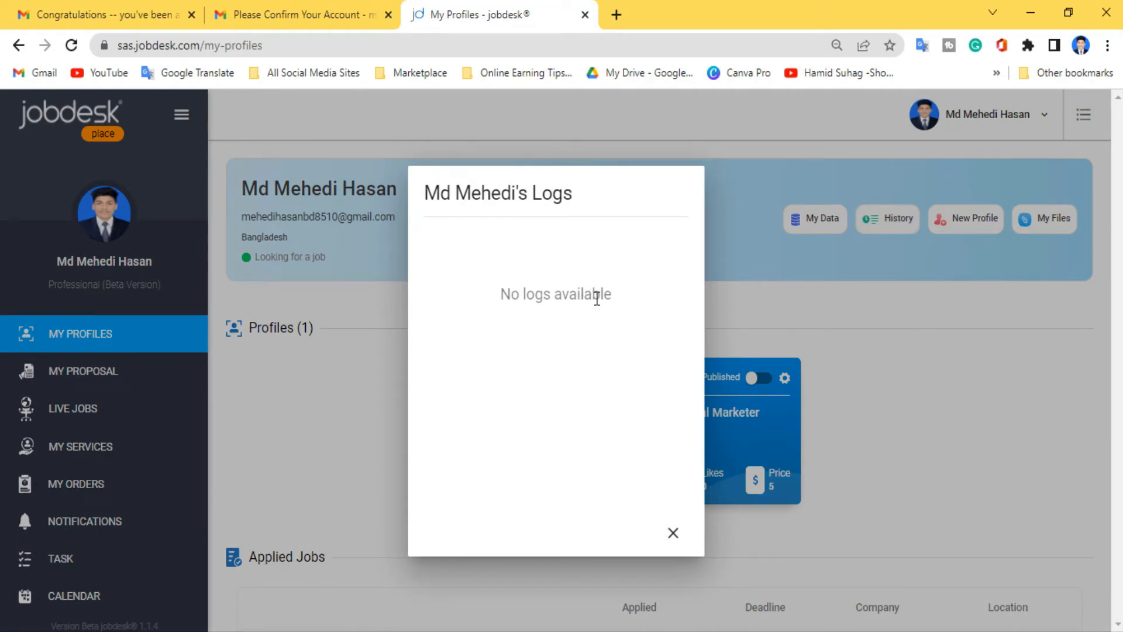
Close the logs, glance at New Profile and My Files without changes, then open My Proposal.
{"action": "left_click", "coordinate": [673, 532]}
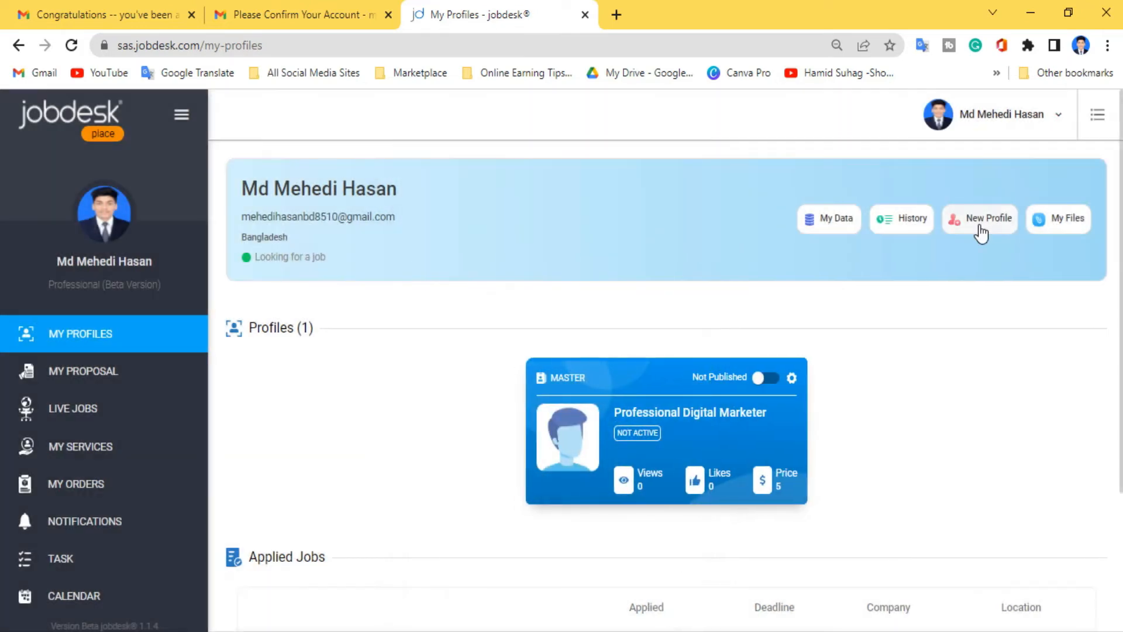
{"action": "left_click", "coordinate": [981, 233]}
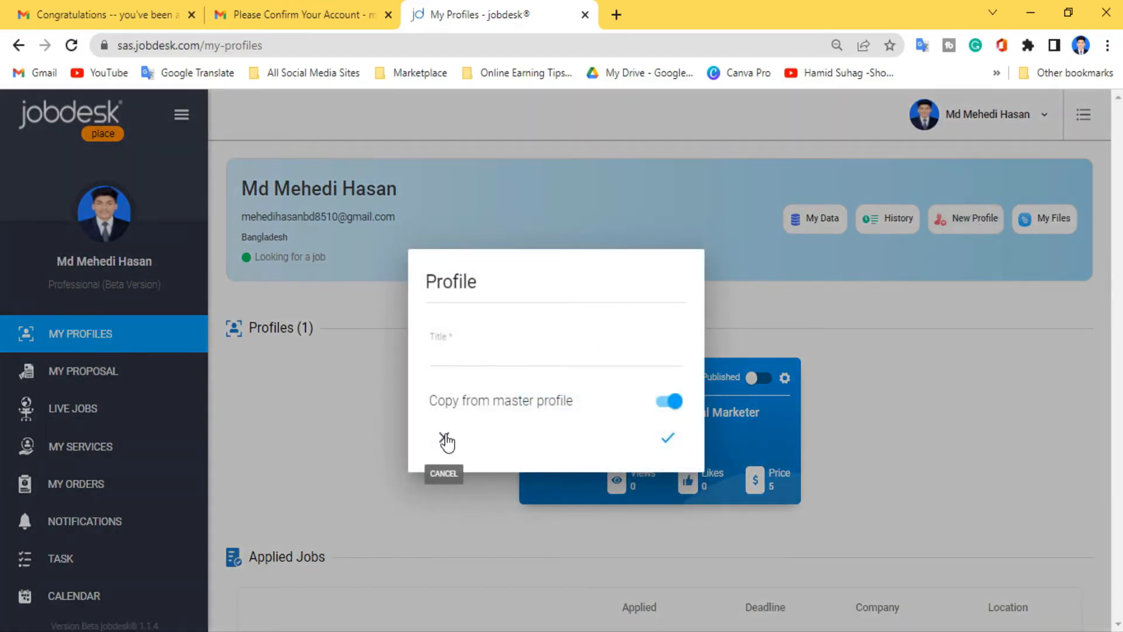
{"action": "left_click", "coordinate": [446, 440]}
{"action": "left_click", "coordinate": [1061, 221]}
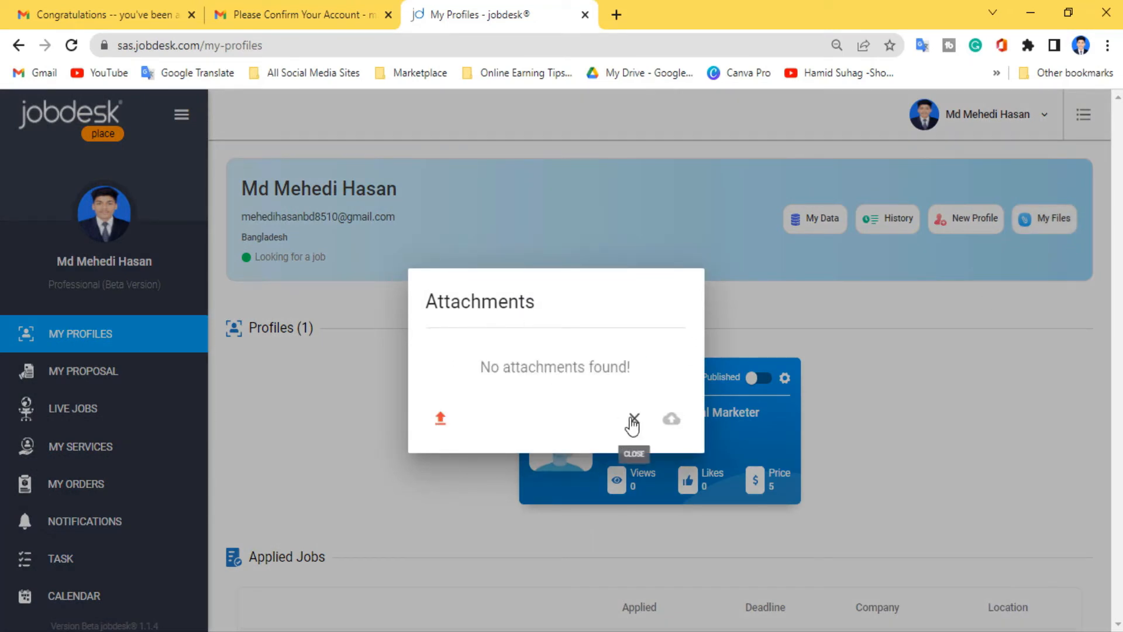
{"action": "left_click", "coordinate": [634, 418]}
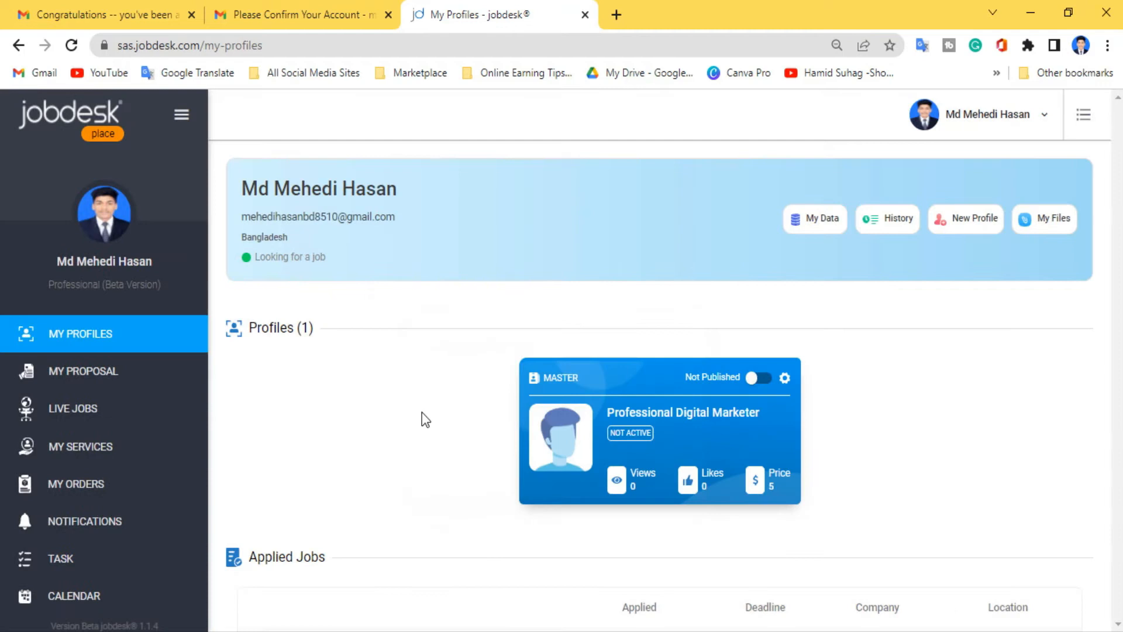
{"action": "left_click", "coordinate": [59, 381]}
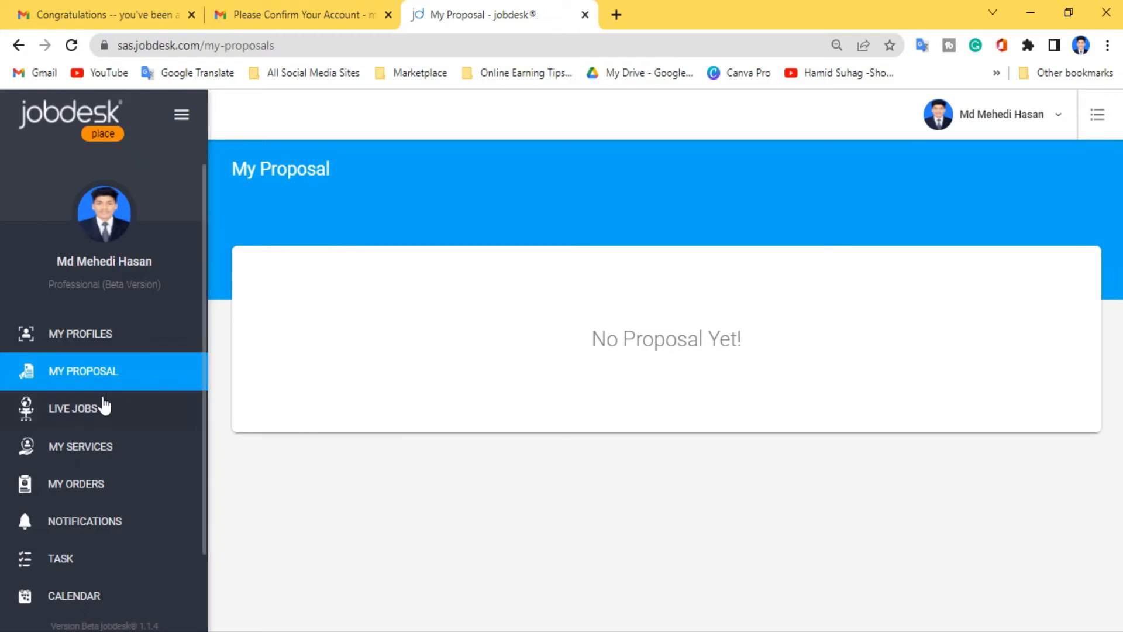
Search Live Jobs for 'Digital Marketing' and open the Digital Marketing Manager listing.
{"action": "left_click", "coordinate": [89, 414]}
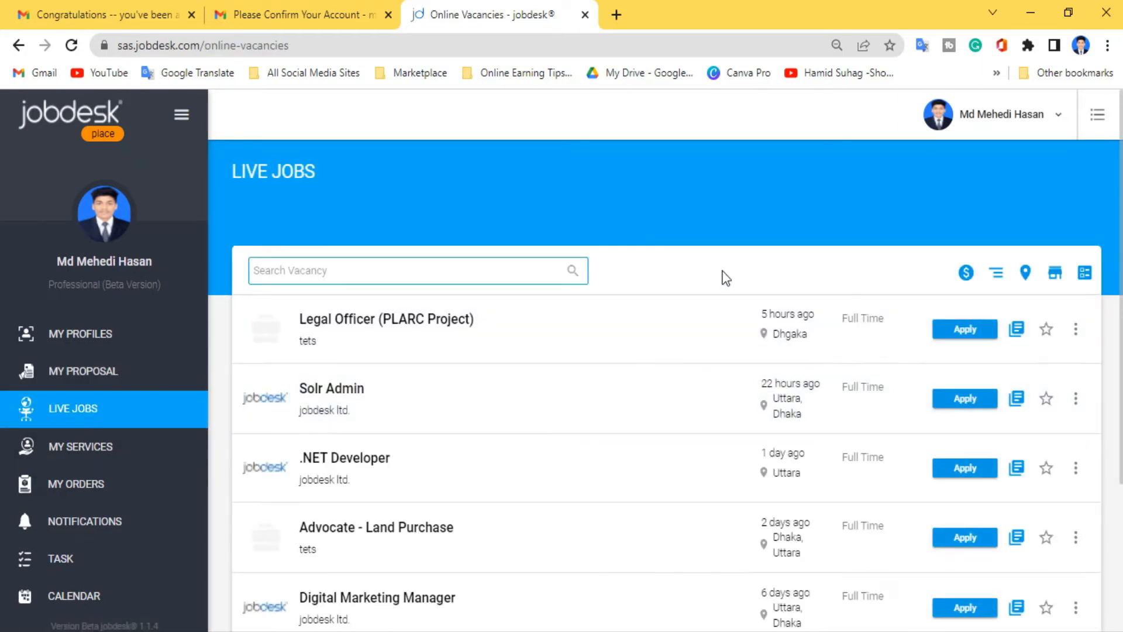
{"action": "scroll", "coordinate": [721, 398], "scroll_direction": "down", "scroll_amount": 15}
{"action": "scroll", "coordinate": [719, 404], "scroll_direction": "down", "scroll_amount": 10}
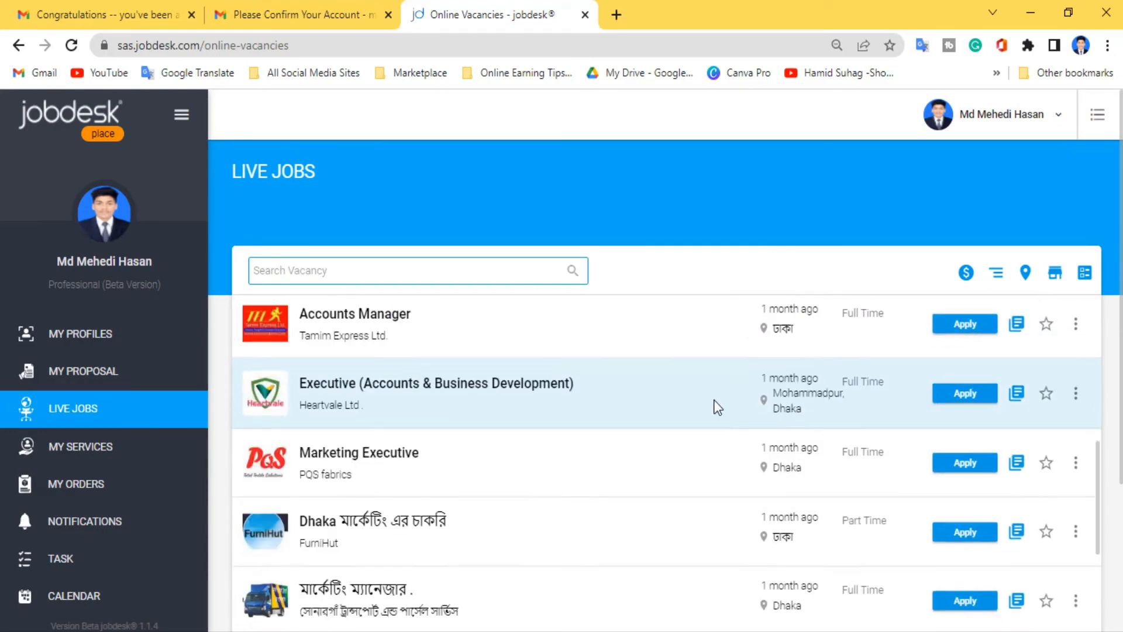
{"action": "scroll", "coordinate": [714, 409], "scroll_direction": "down", "scroll_amount": 5}
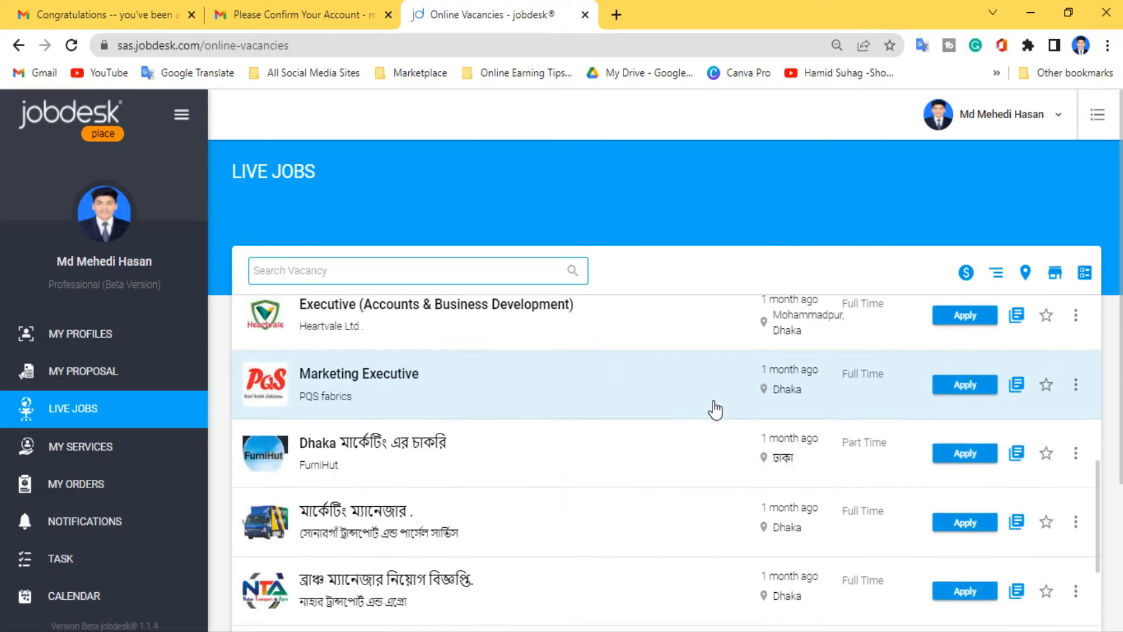
{"action": "scroll", "coordinate": [715, 409], "scroll_direction": "up", "scroll_amount": 20}
{"action": "scroll", "coordinate": [715, 406], "scroll_direction": "up", "scroll_amount": 4}
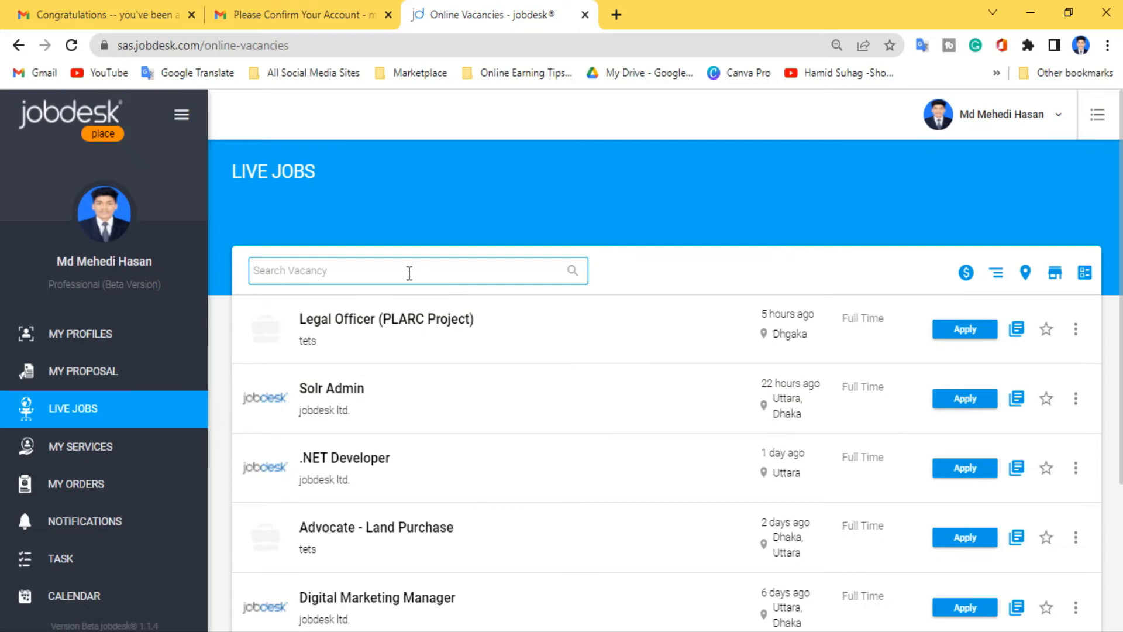
{"action": "type", "text": "Digital Mar"}
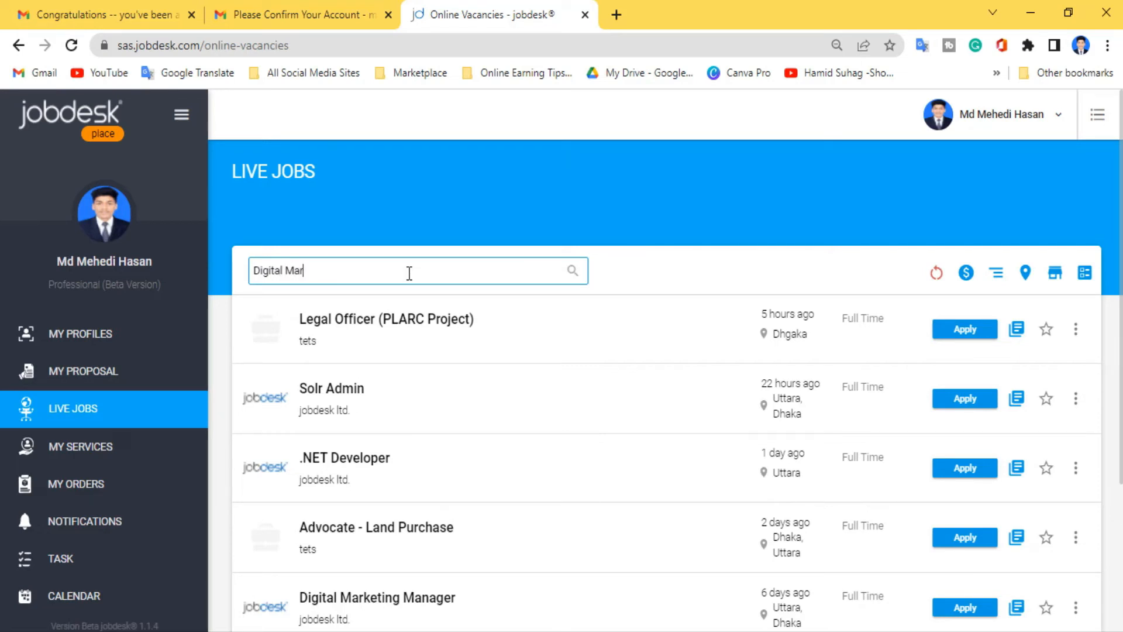
{"action": "type", "text": "keting"}
{"action": "key", "text": "Return"}
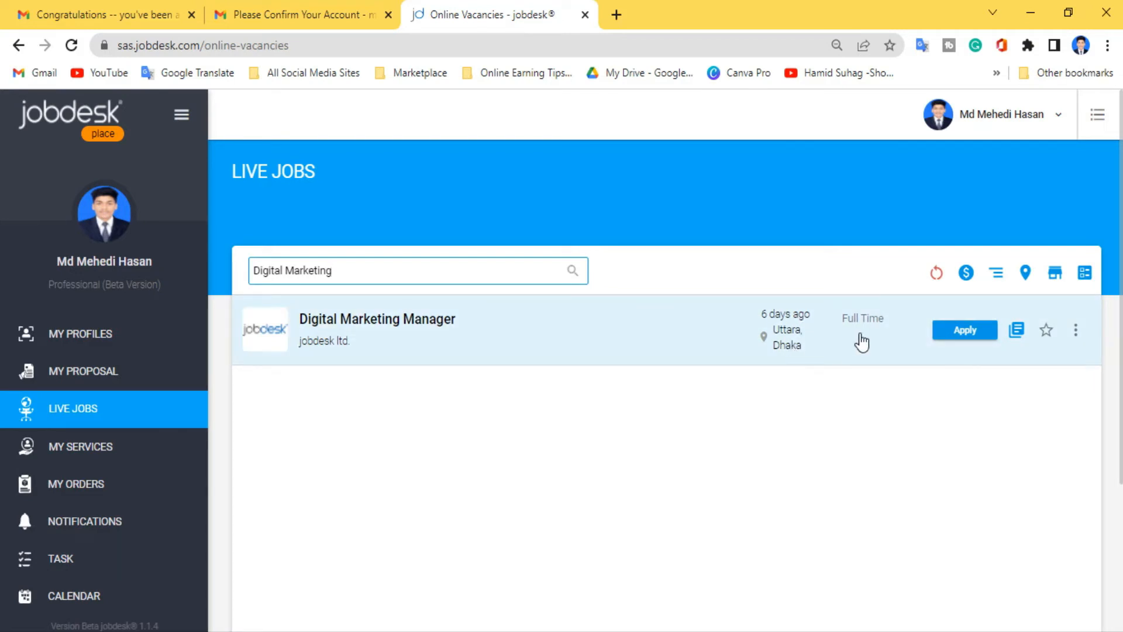
{"action": "left_click", "coordinate": [504, 345]}
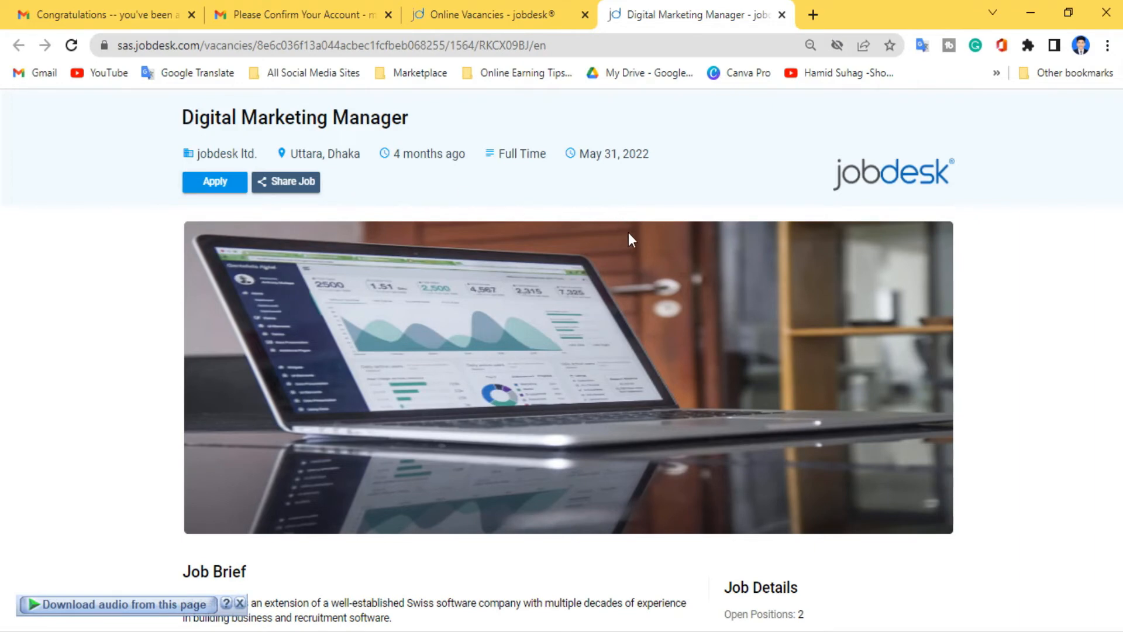
Read through the Digital Marketing Manager brief, requirements and benefits, dismissing the download-audio bar.
{"action": "scroll", "coordinate": [637, 268], "scroll_direction": "down", "scroll_amount": 5}
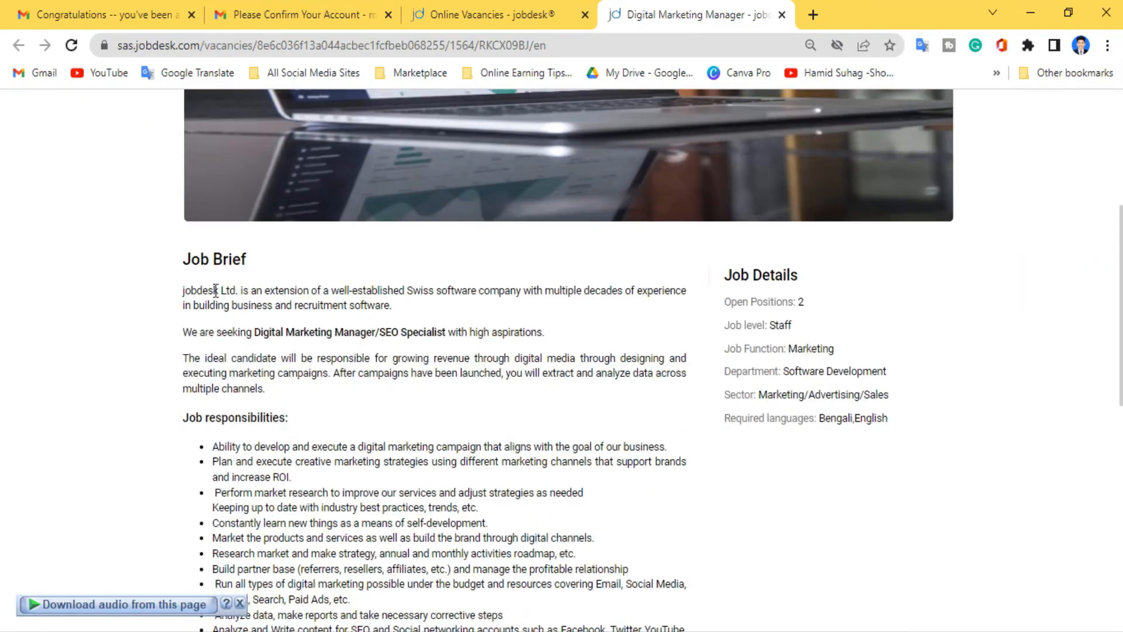
{"action": "scroll", "coordinate": [608, 401], "scroll_direction": "down", "scroll_amount": 1}
{"action": "scroll", "coordinate": [497, 382], "scroll_direction": "down", "scroll_amount": 5}
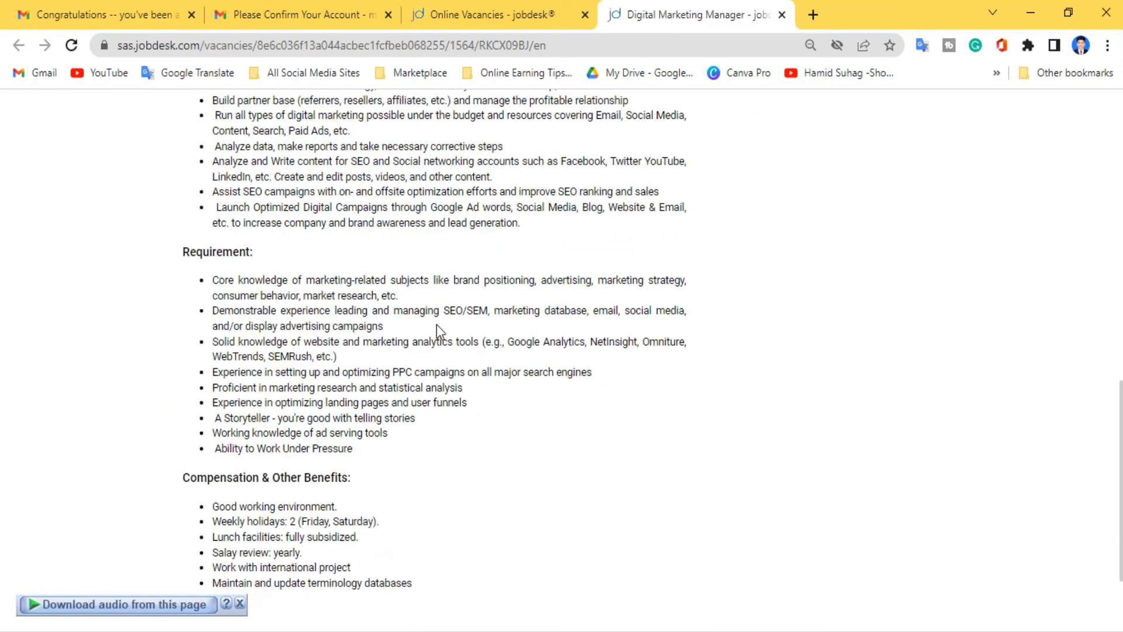
{"action": "scroll", "coordinate": [549, 371], "scroll_direction": "down", "scroll_amount": 2}
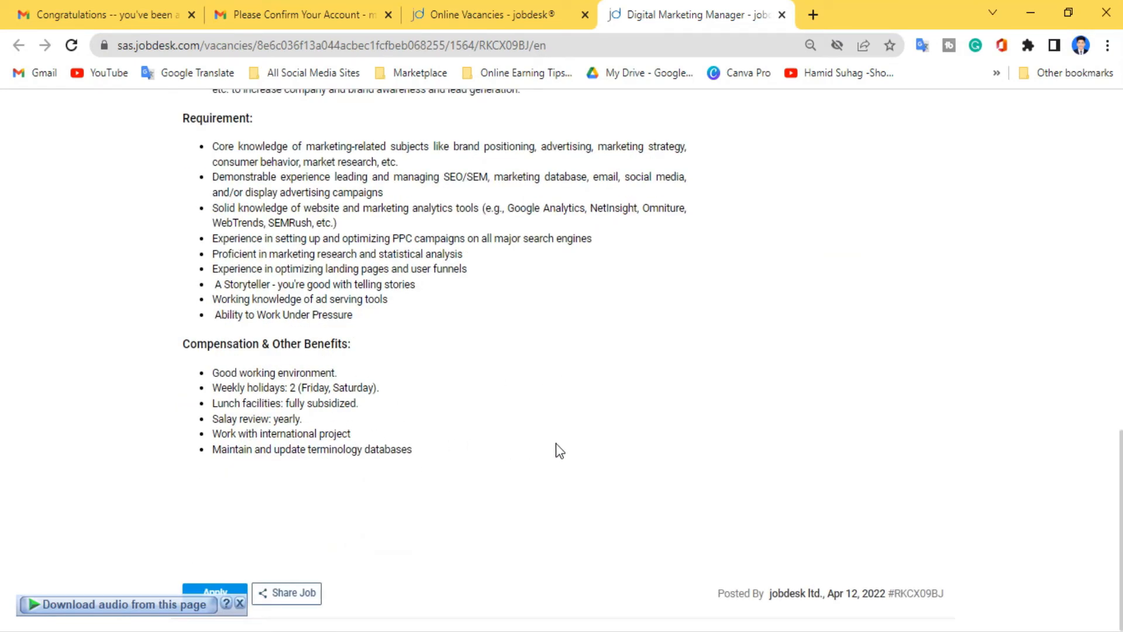
{"action": "scroll", "coordinate": [556, 444], "scroll_direction": "up", "scroll_amount": 5}
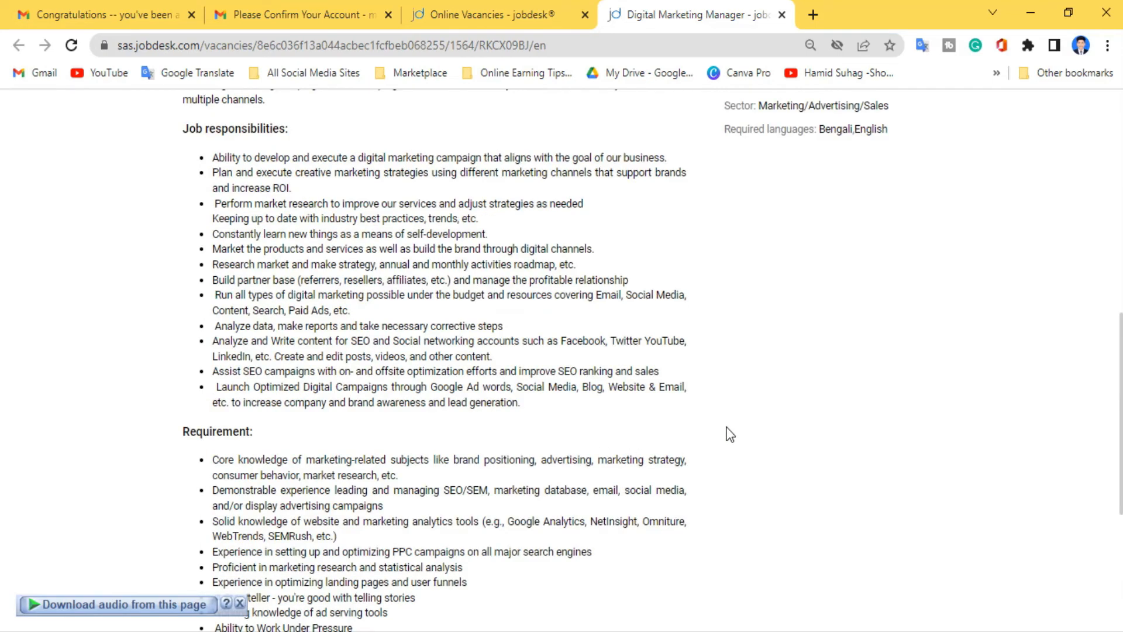
{"action": "scroll", "coordinate": [729, 434], "scroll_direction": "down", "scroll_amount": 5}
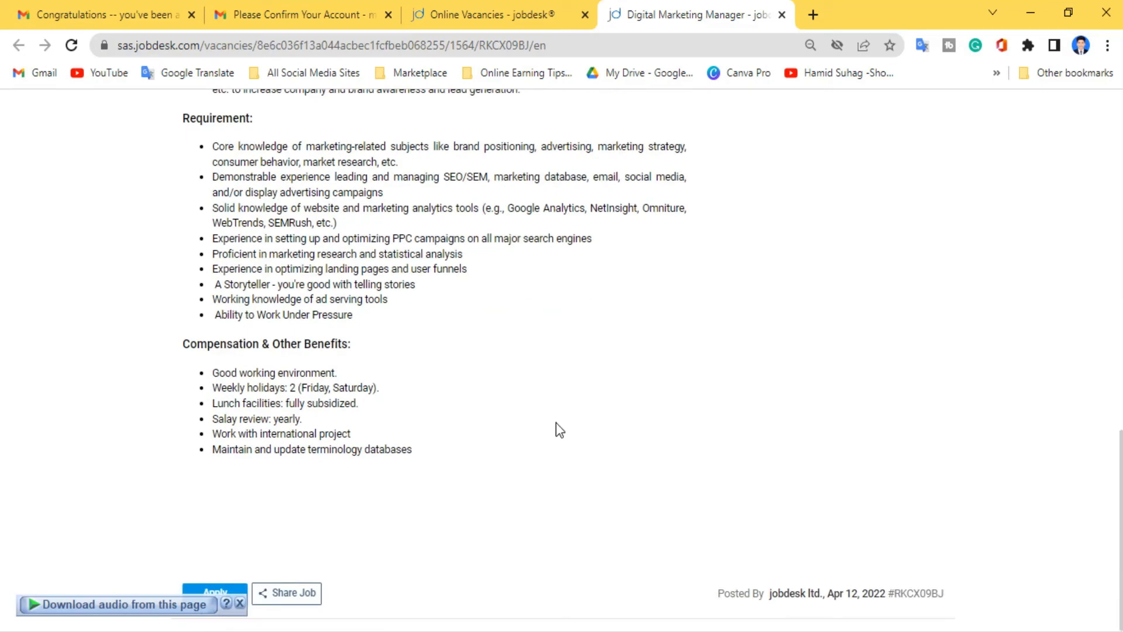
{"action": "left_click", "coordinate": [241, 604]}
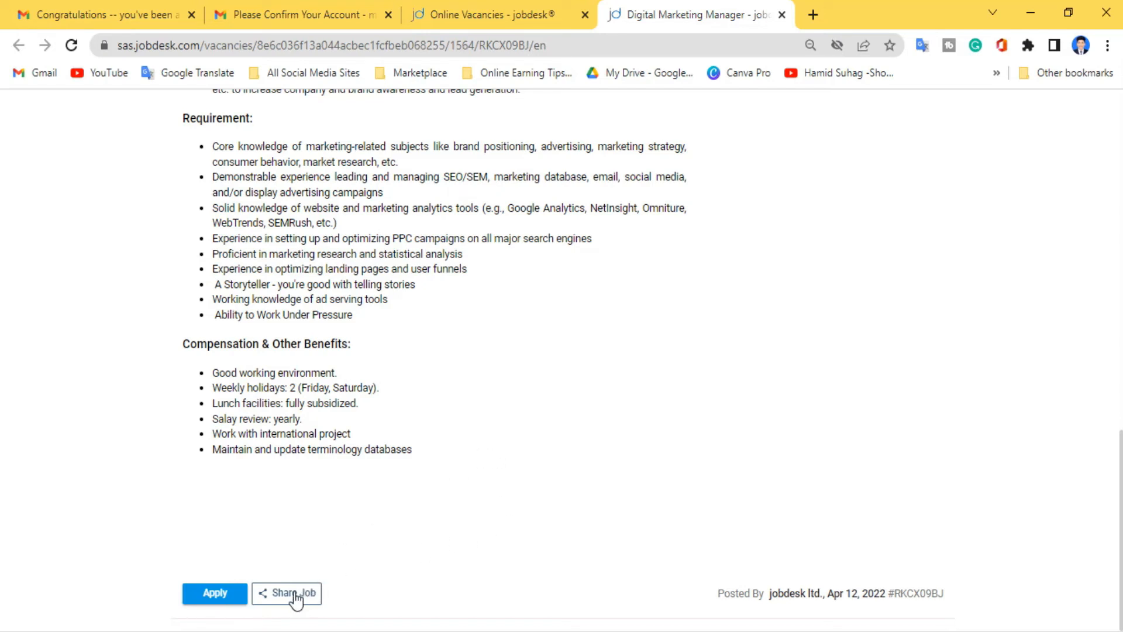
Return to the Online Vacancies tab and open the empty My Services page.
{"action": "left_click", "coordinate": [513, 16]}
{"action": "scroll", "coordinate": [163, 415], "scroll_direction": "down", "scroll_amount": 2}
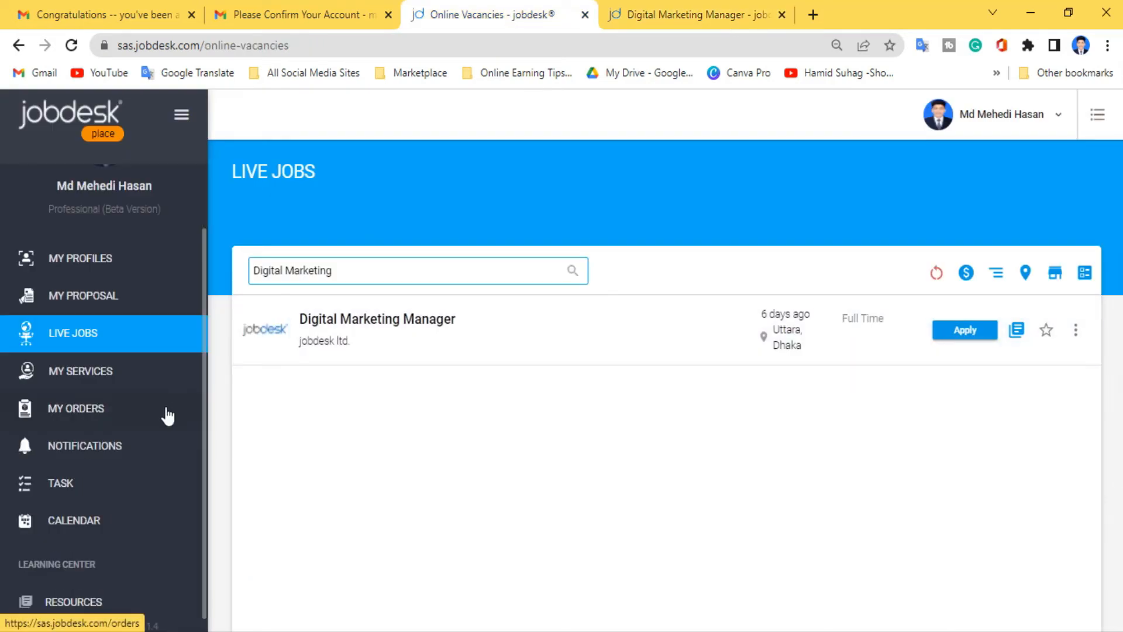
{"action": "left_click", "coordinate": [110, 377]}
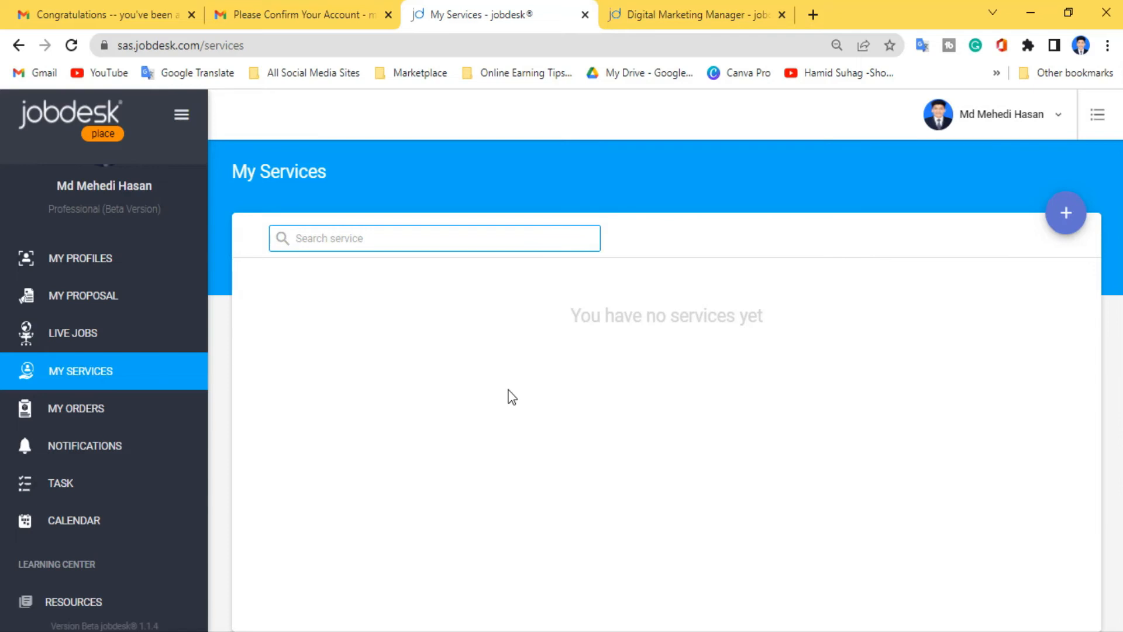
Add a new service titled Digital Marketing, type Writing, Editing, billed per Hour.
{"action": "left_click", "coordinate": [1061, 217]}
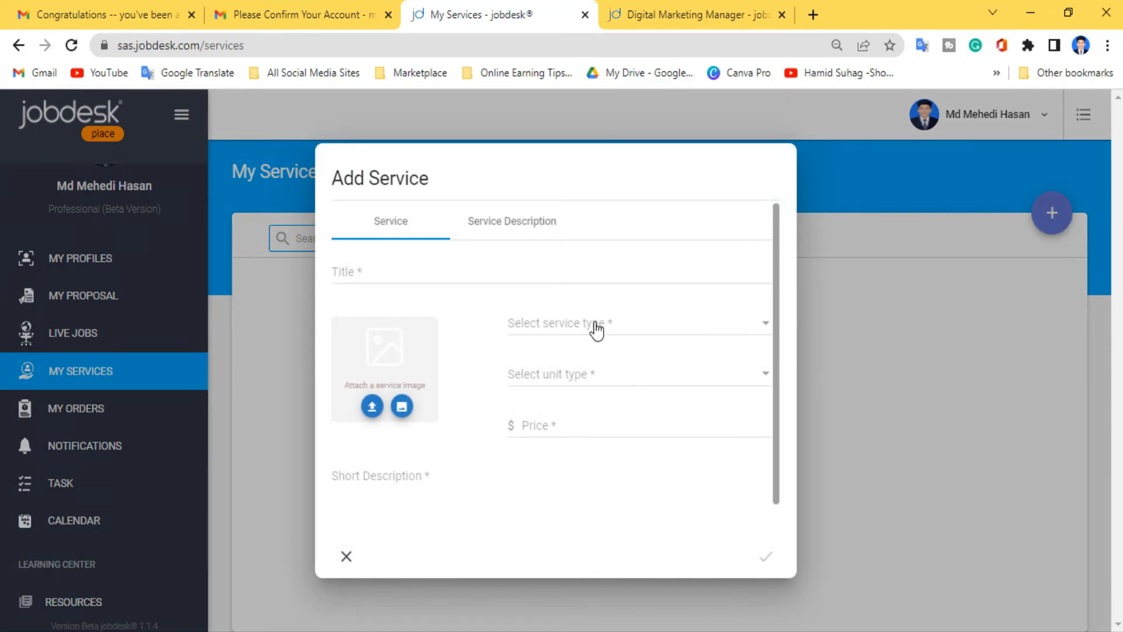
{"action": "left_click", "coordinate": [369, 271]}
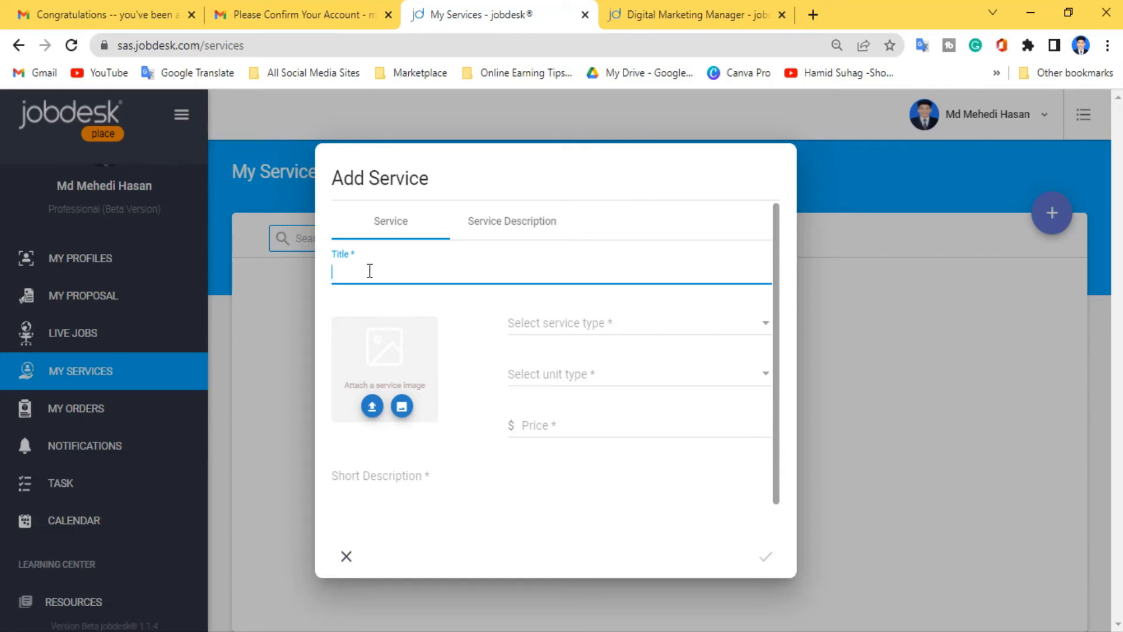
{"action": "type", "text": "Digital Marketing"}
{"action": "left_click", "coordinate": [599, 336]}
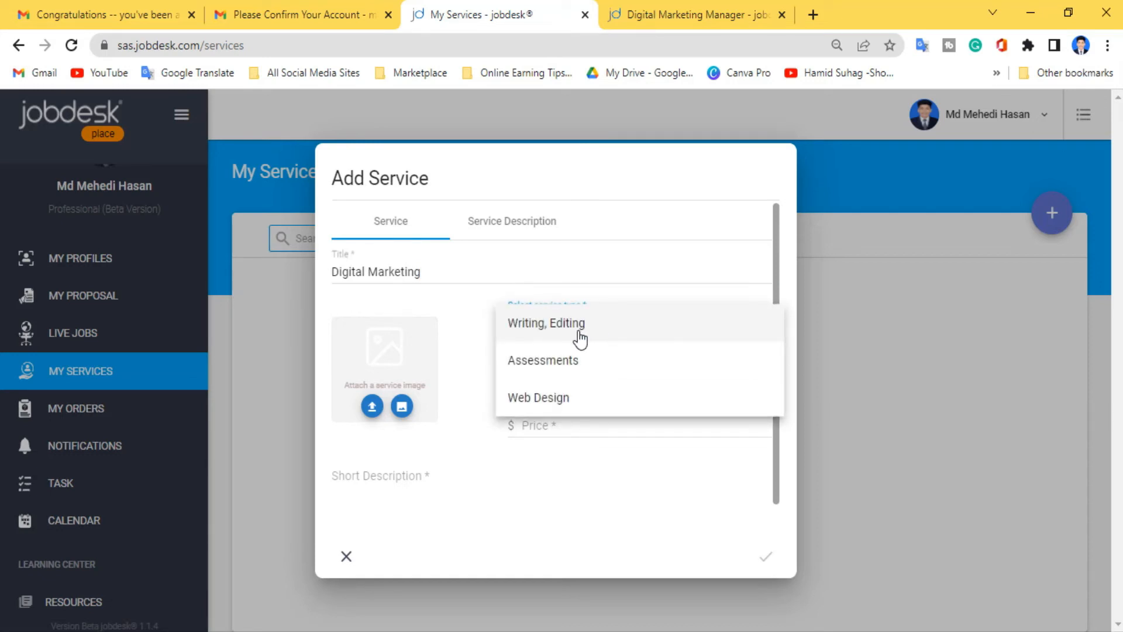
{"action": "left_click", "coordinate": [579, 337]}
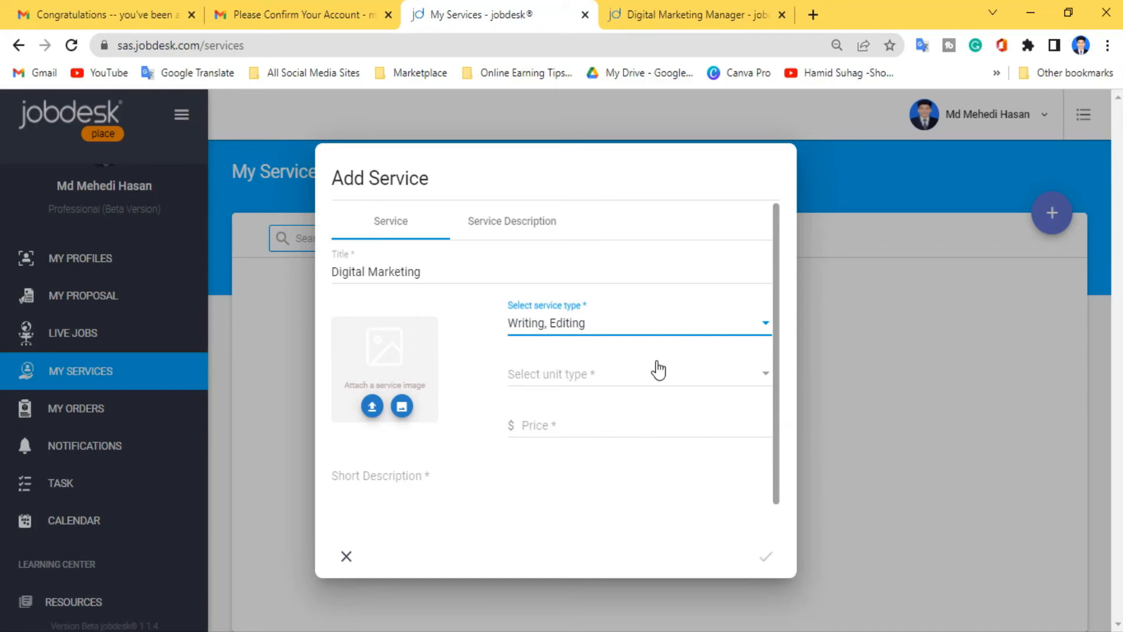
{"action": "left_click", "coordinate": [585, 387]}
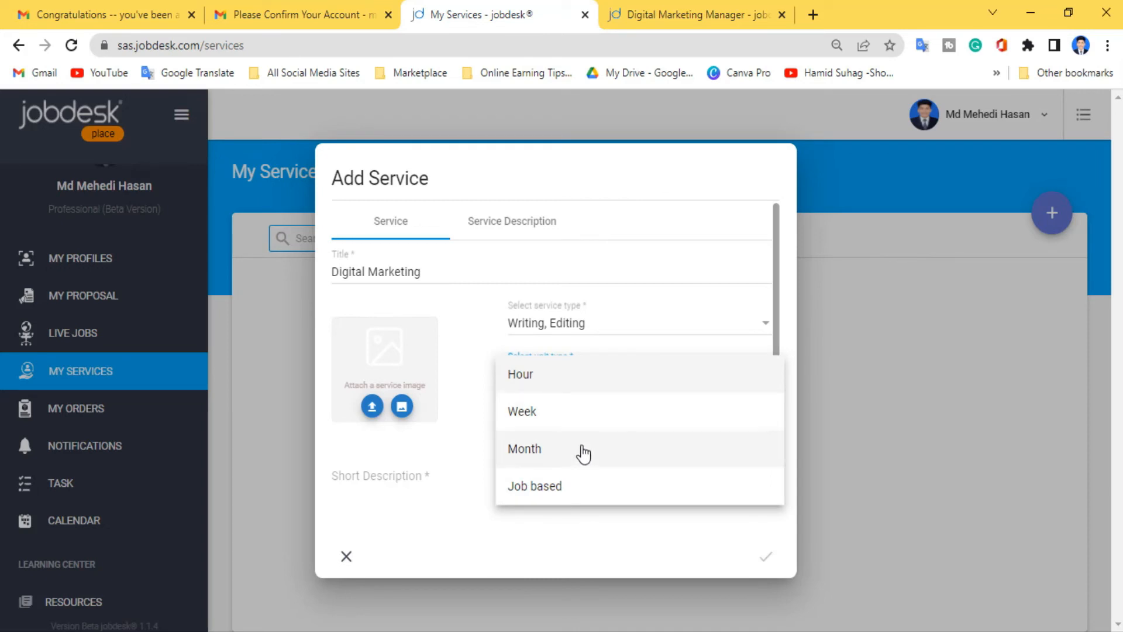
{"action": "left_click", "coordinate": [608, 388]}
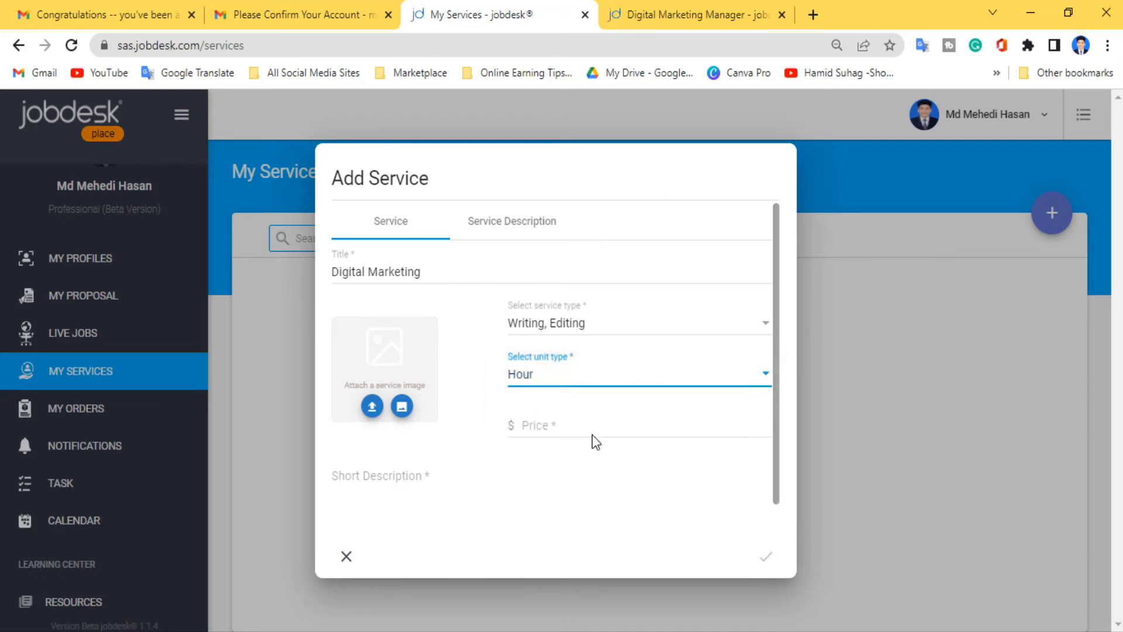
Set the service price to $5 and bring up the image picker.
{"action": "left_click", "coordinate": [593, 430]}
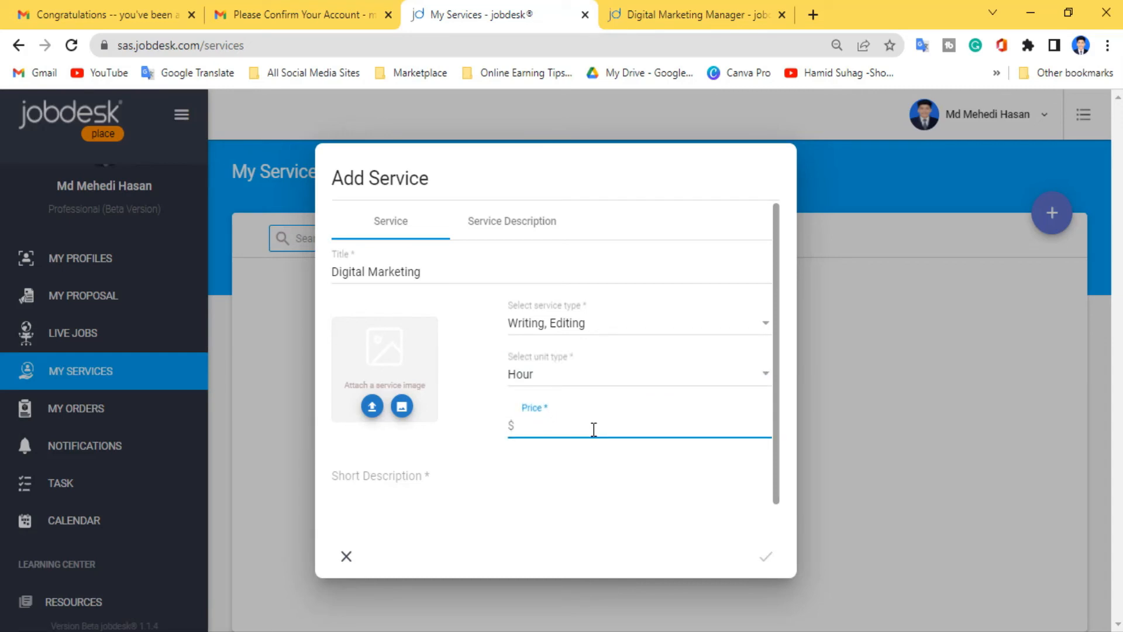
{"action": "type", "text": "5"}
{"action": "left_click", "coordinate": [402, 483]}
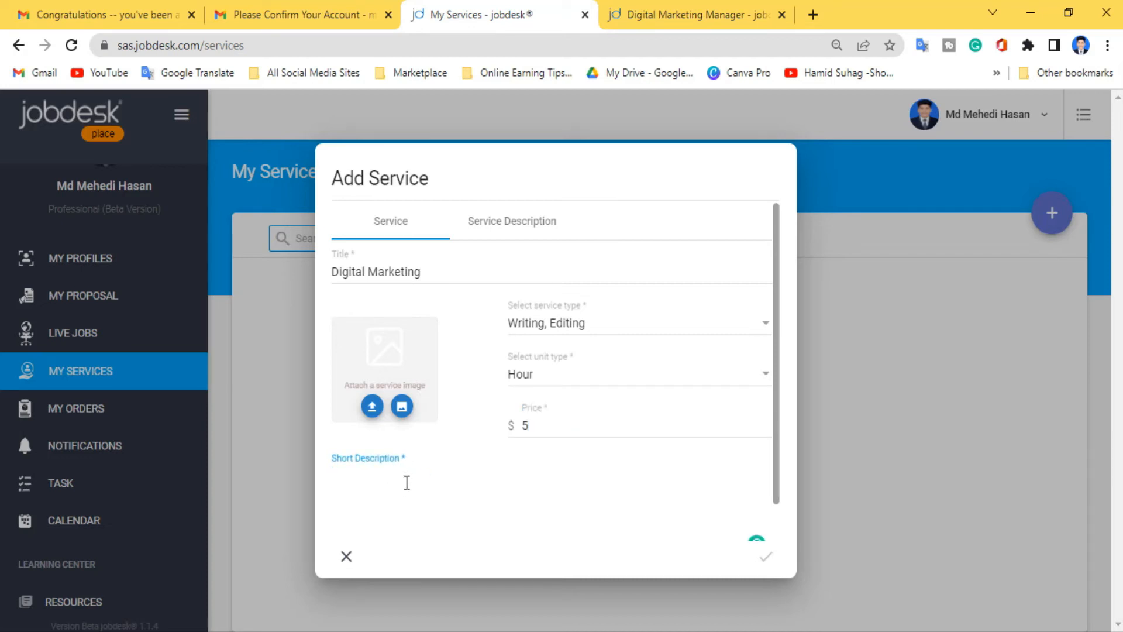
{"action": "left_click", "coordinate": [474, 349]}
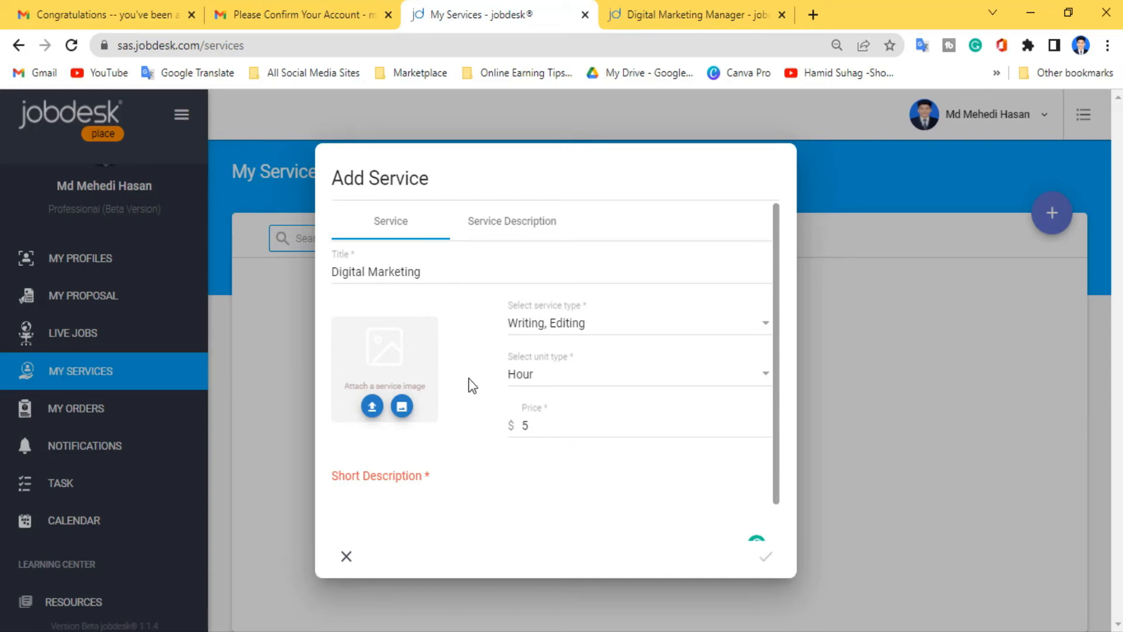
{"action": "left_click", "coordinate": [373, 409]}
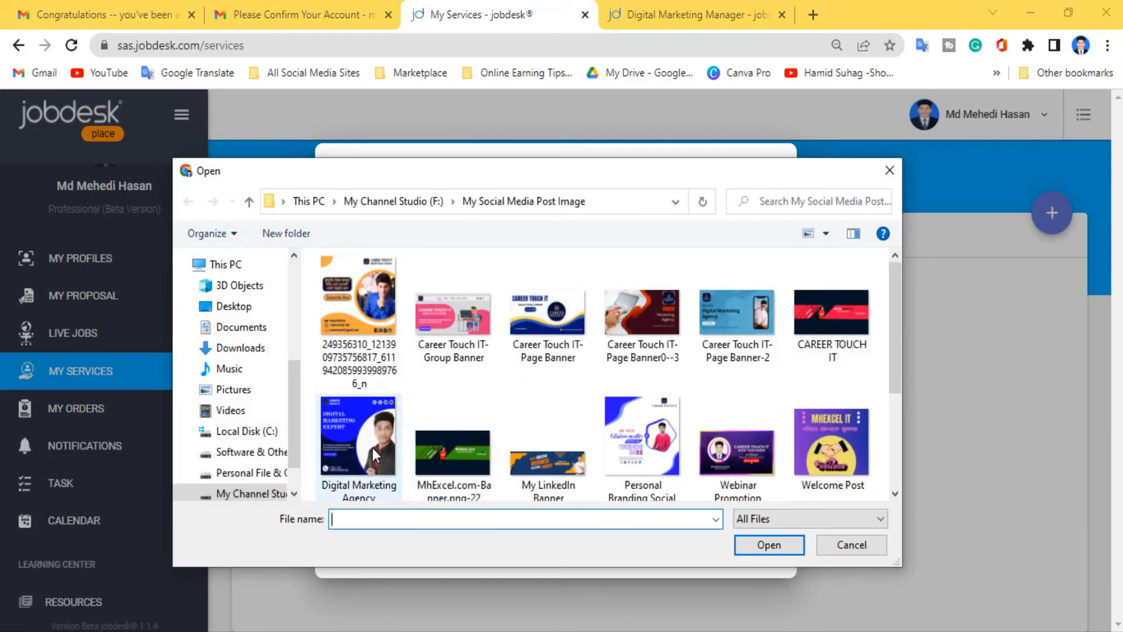
Upload the Digital Marketing Agency picture as the service image.
{"action": "left_click", "coordinate": [372, 447]}
{"action": "left_click", "coordinate": [763, 544]}
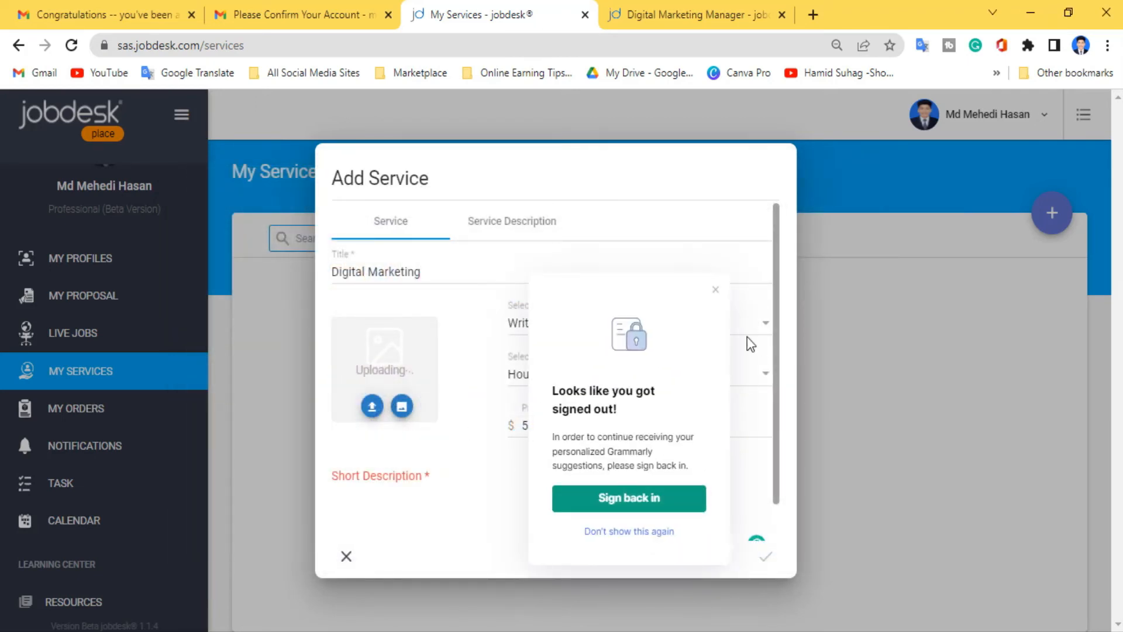
{"action": "left_click", "coordinate": [716, 290]}
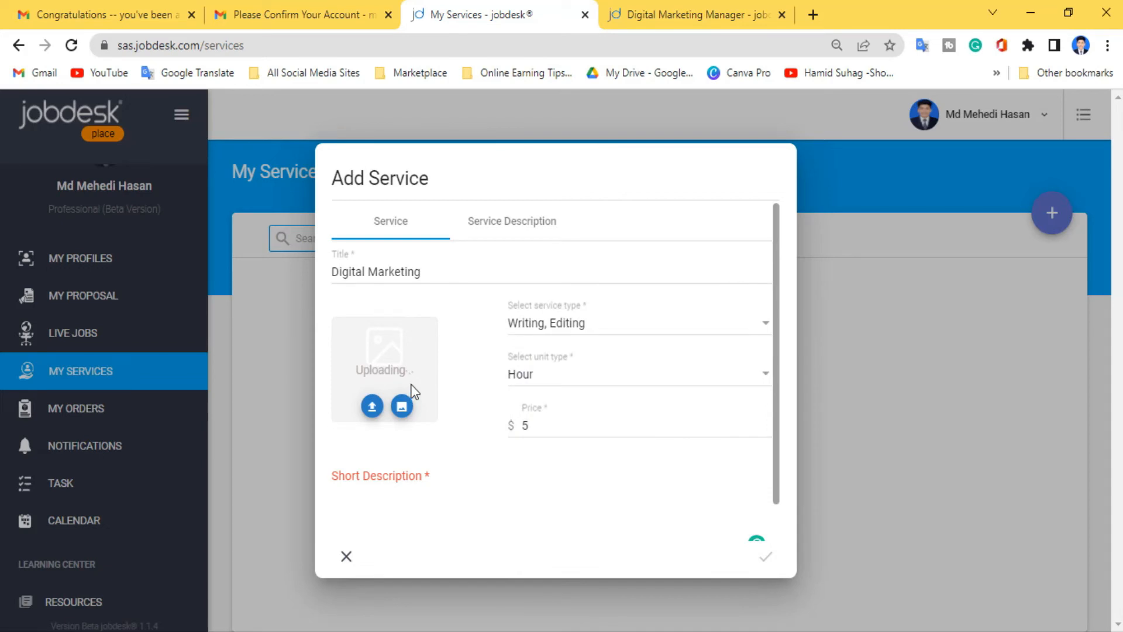
Enter the short description 'xyz' and save the Digital Marketing service.
{"action": "scroll", "coordinate": [455, 388], "scroll_direction": "down", "scroll_amount": 1}
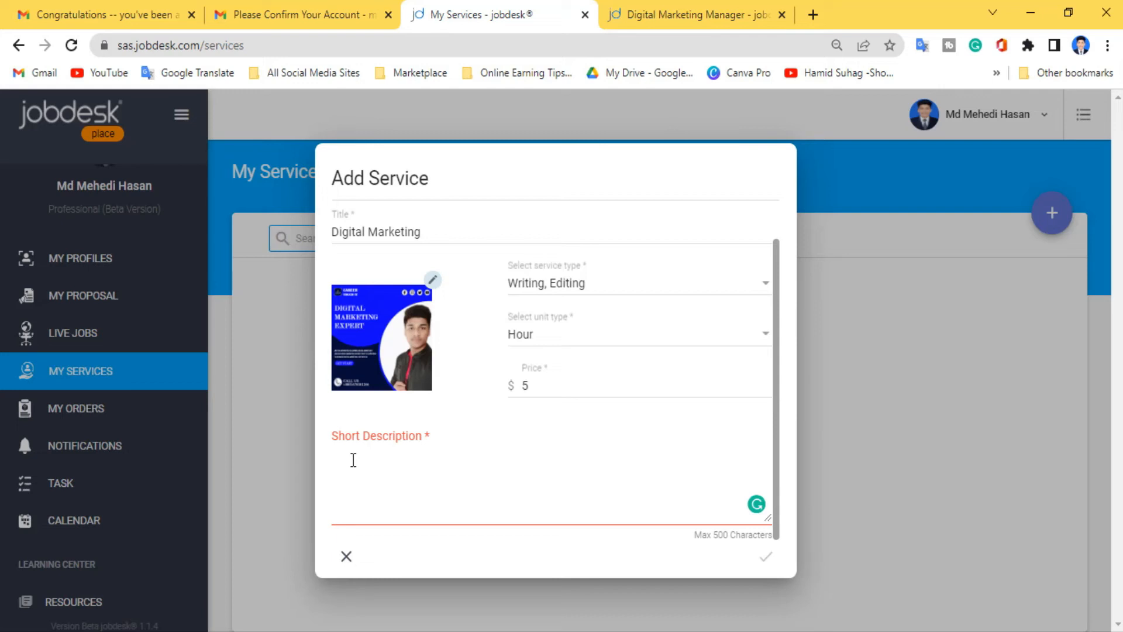
{"action": "left_click", "coordinate": [353, 460]}
{"action": "type", "text": "xyz"}
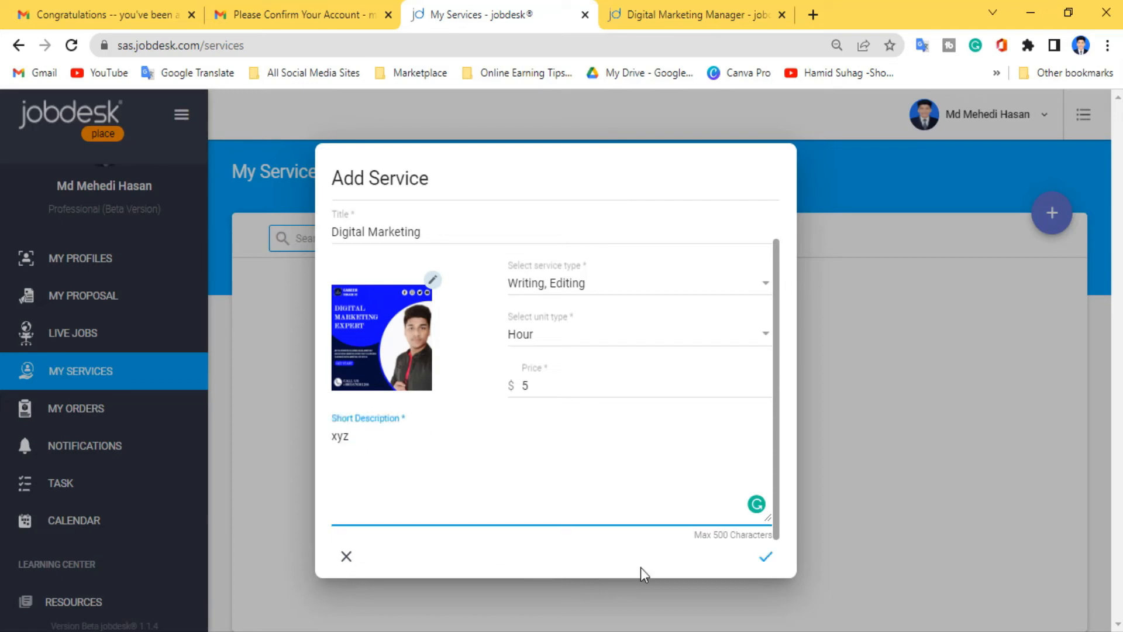
{"action": "left_click", "coordinate": [760, 560]}
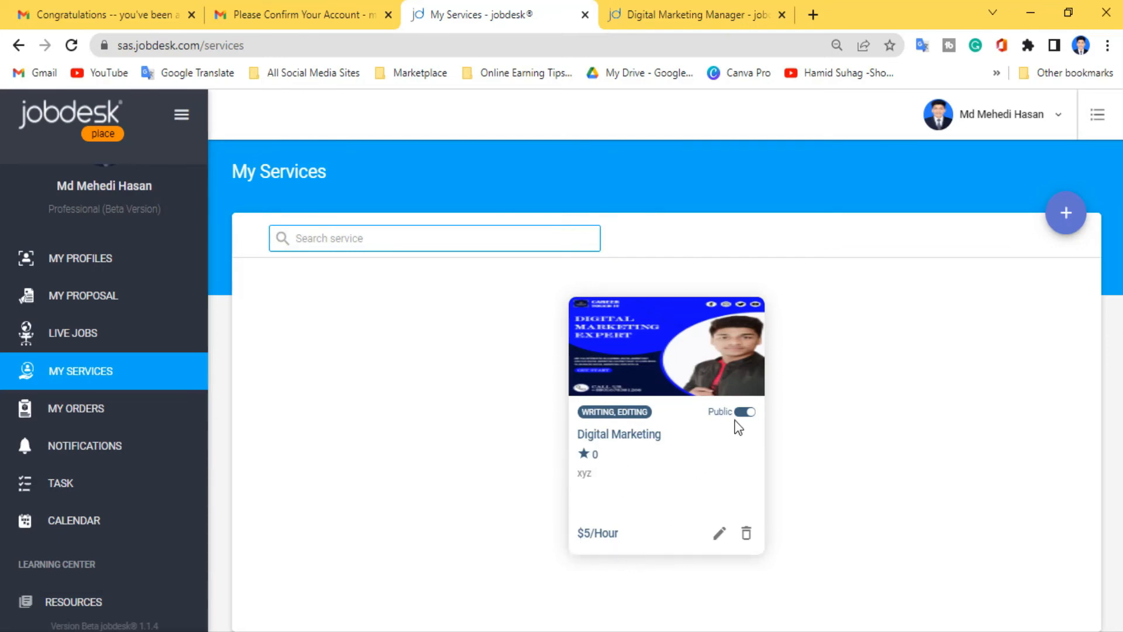
Delete the Digital Marketing service card, then view My Orders, which shows no orders yet.
{"action": "left_click", "coordinate": [746, 532]}
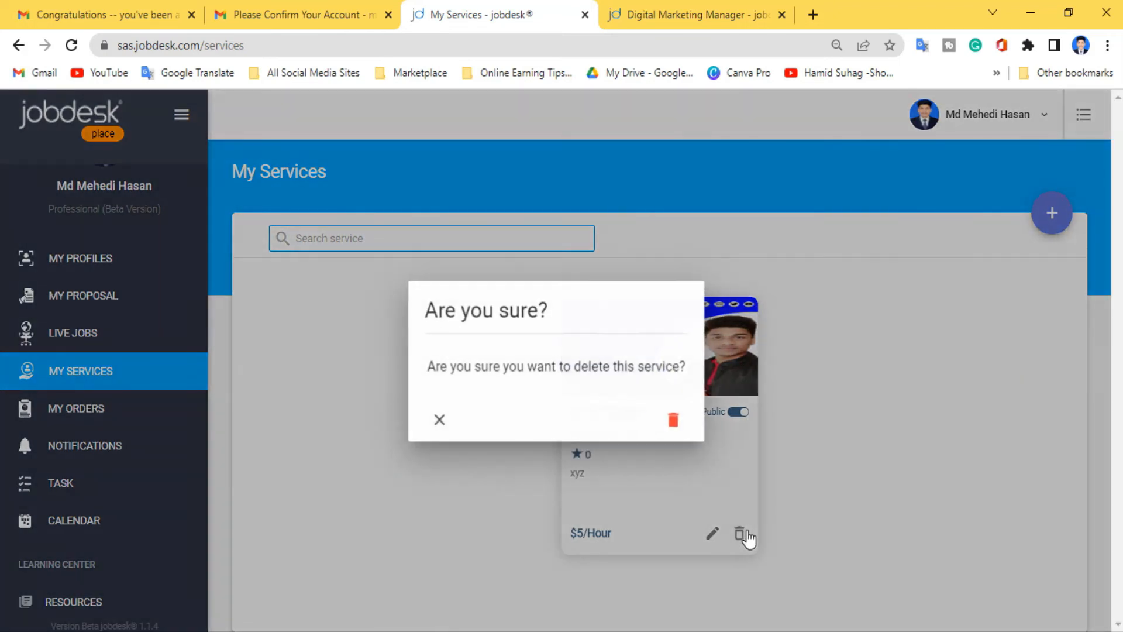
{"action": "left_click", "coordinate": [671, 420]}
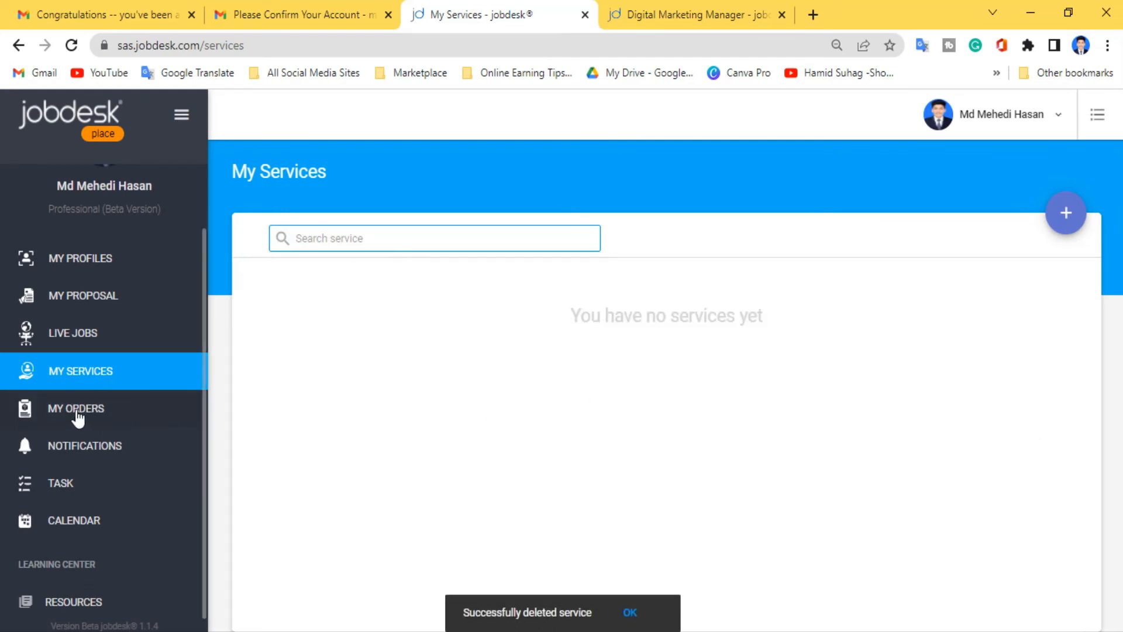
{"action": "left_click", "coordinate": [79, 417]}
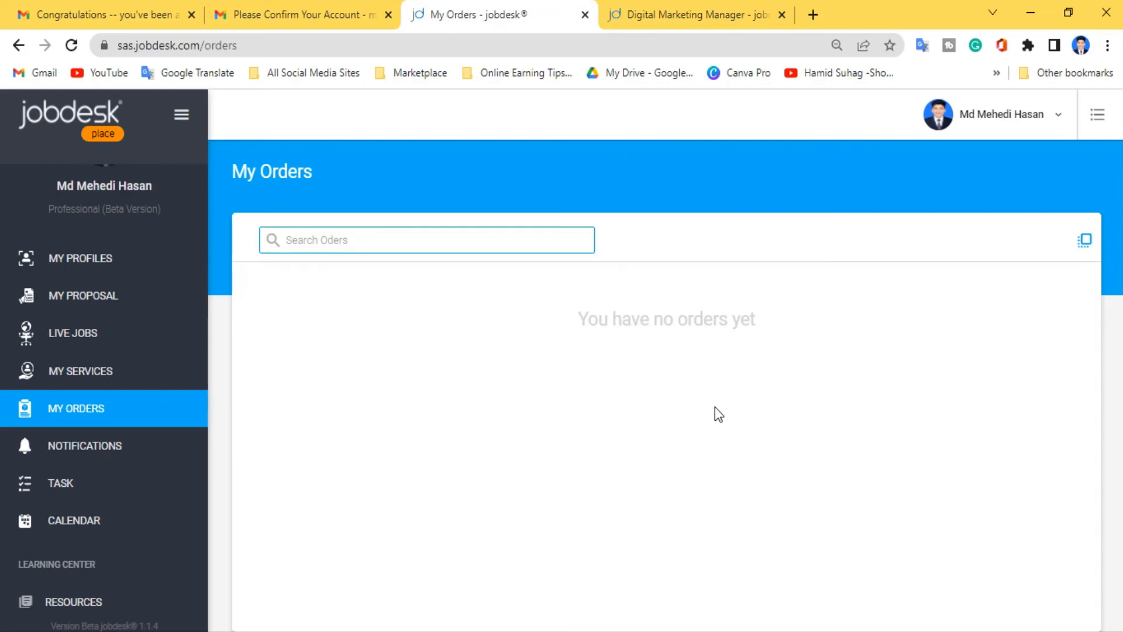
Check Notifications and the empty Task list, try Add Task, then go to the April 2022 Calendar.
{"action": "left_click", "coordinate": [111, 458]}
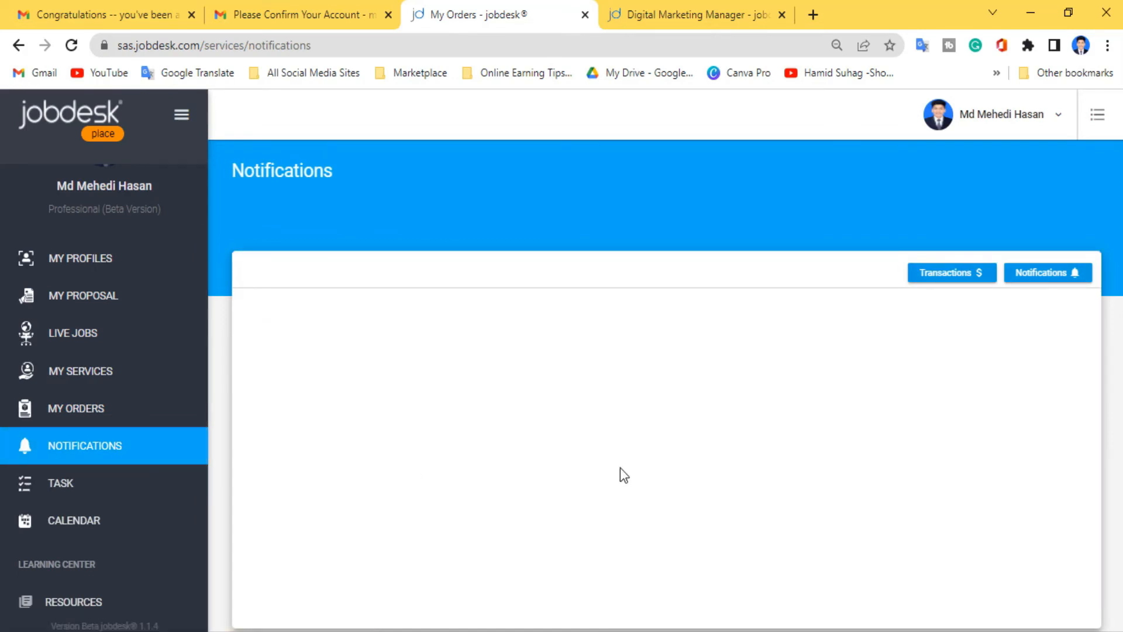
{"action": "left_click", "coordinate": [143, 499]}
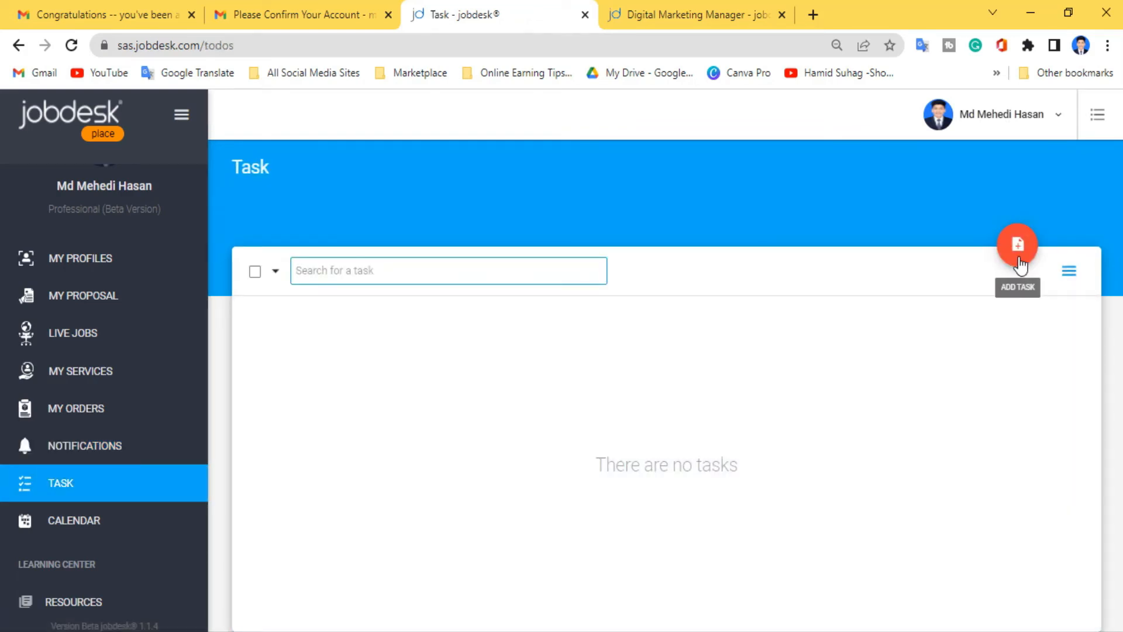
{"action": "left_click", "coordinate": [1018, 264]}
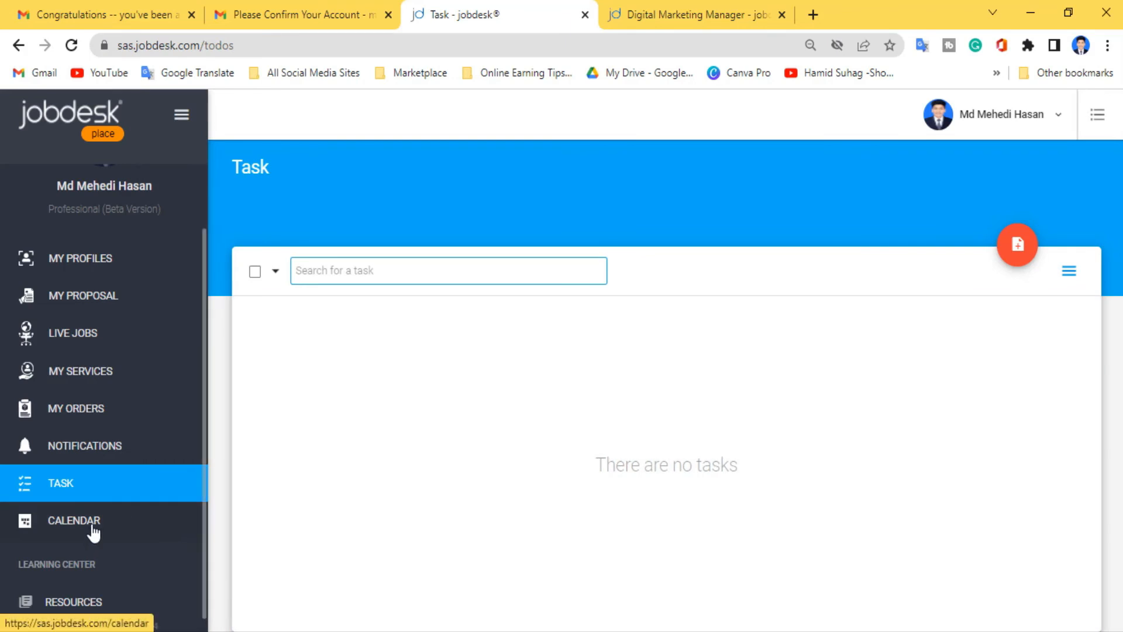
{"action": "left_click", "coordinate": [94, 532]}
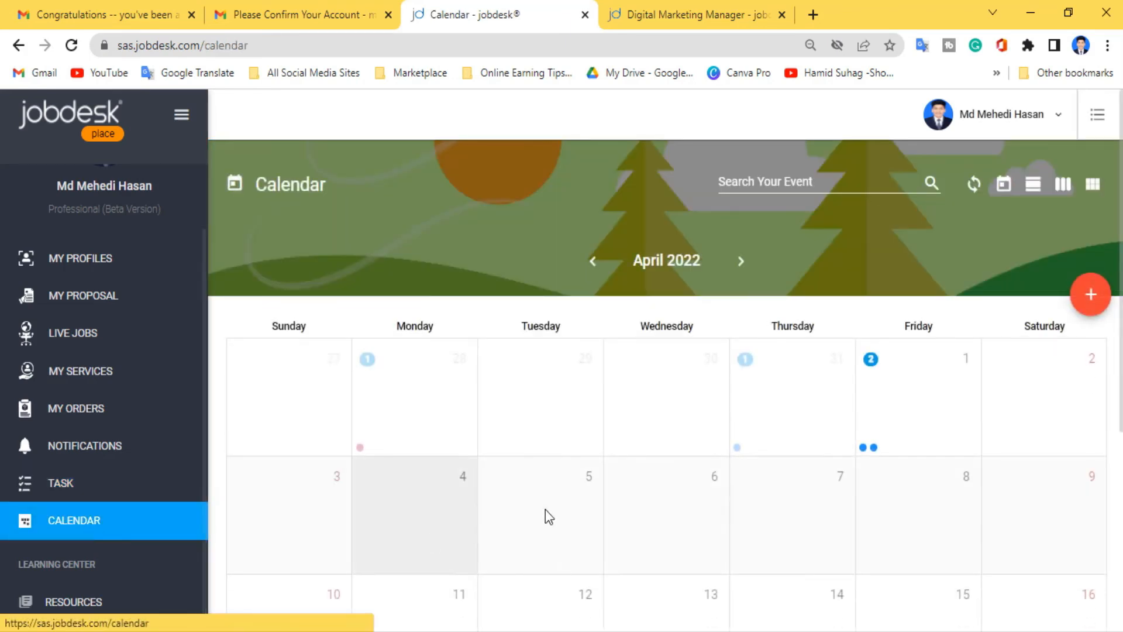
Review April 1's events and the details of event 'one' unchanged, then go to Resources.
{"action": "scroll", "coordinate": [718, 475], "scroll_direction": "down", "scroll_amount": 3}
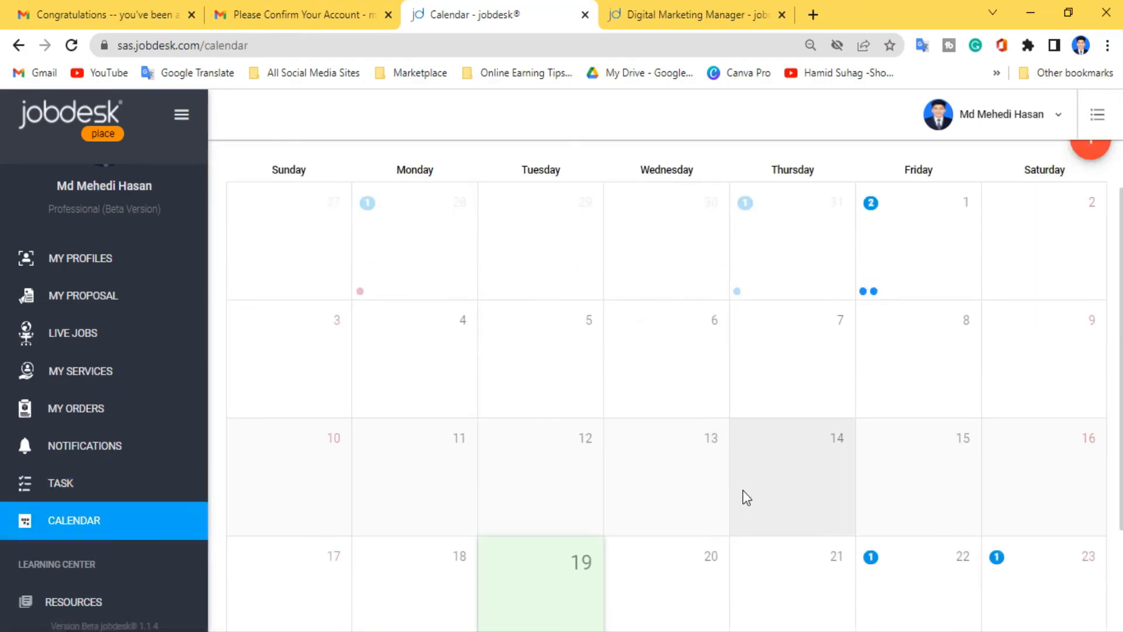
{"action": "scroll", "coordinate": [742, 494], "scroll_direction": "up", "scroll_amount": 3}
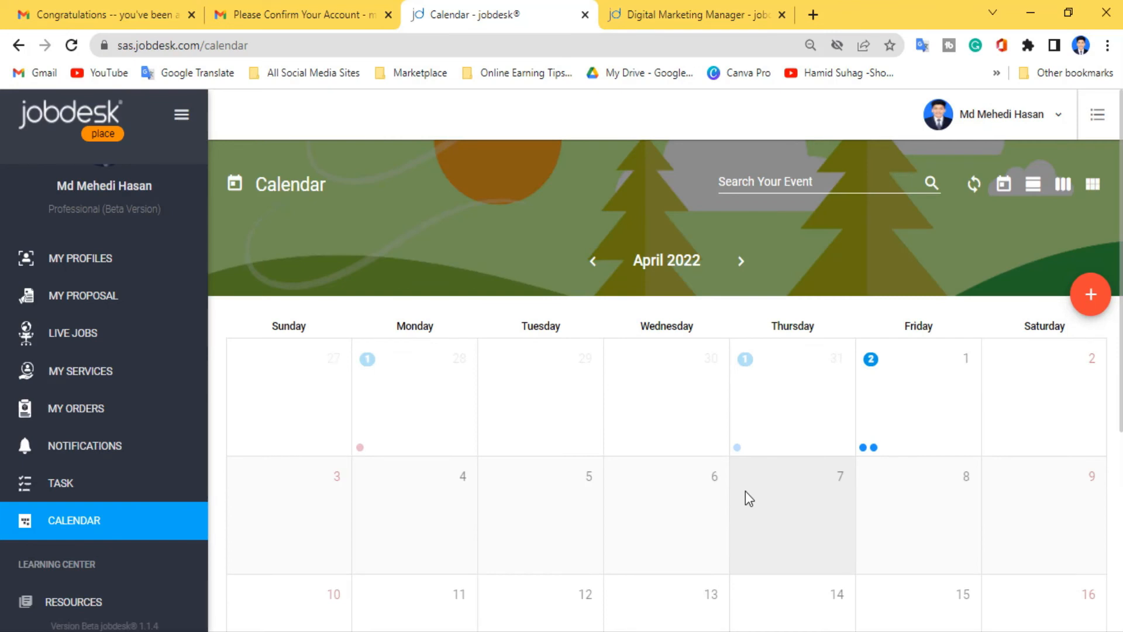
{"action": "left_click", "coordinate": [906, 430]}
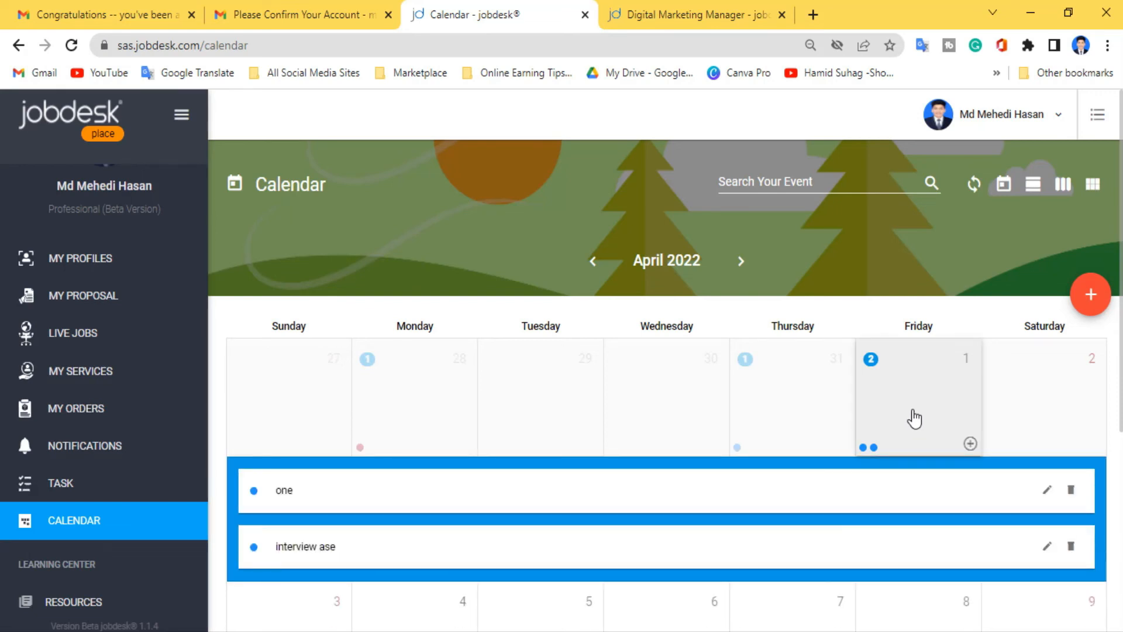
{"action": "scroll", "coordinate": [914, 419], "scroll_direction": "down", "scroll_amount": 1}
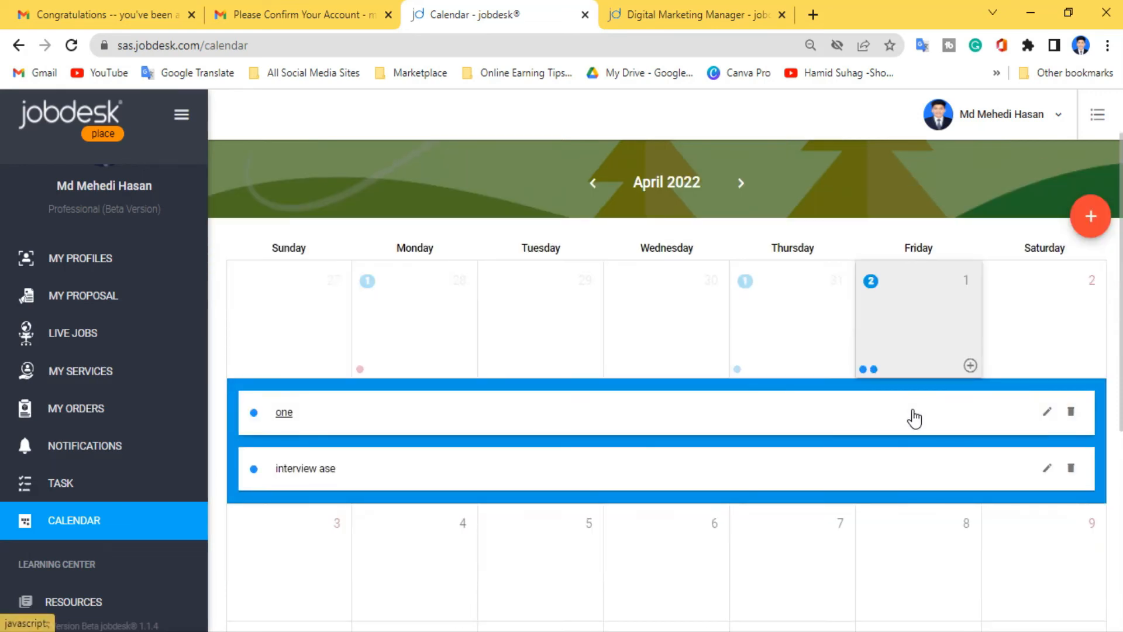
{"action": "left_click", "coordinate": [1047, 413]}
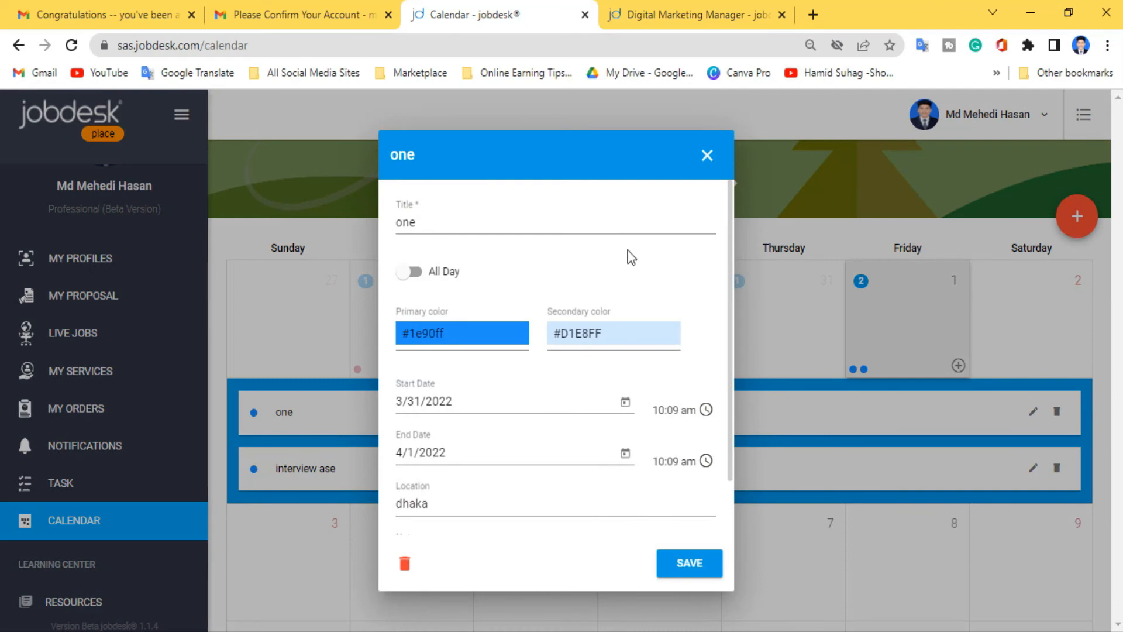
{"action": "left_click", "coordinate": [708, 155]}
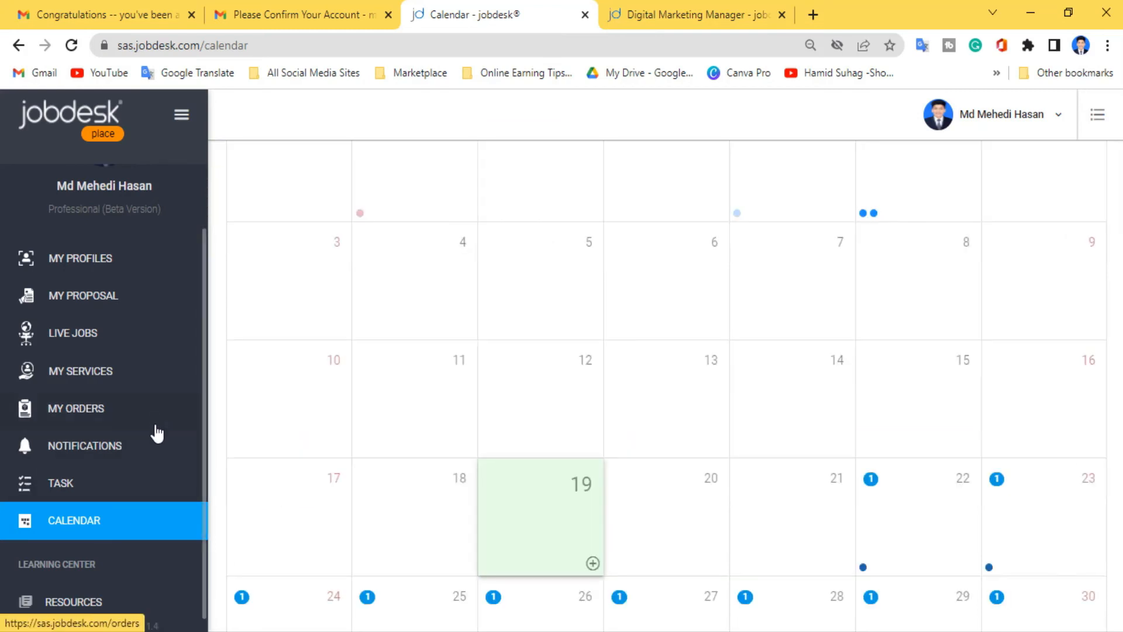
{"action": "left_click", "coordinate": [69, 608]}
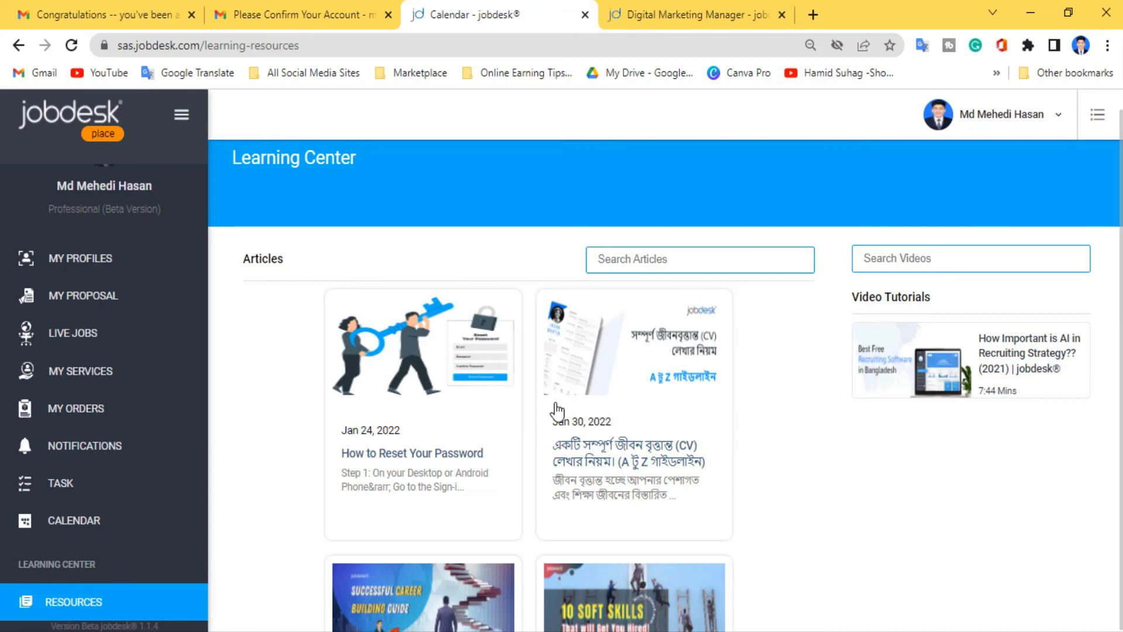
Return to My Profiles, showing the unpublished Professional Digital Marketer profile priced at 5.
{"action": "scroll", "coordinate": [274, 362], "scroll_direction": "up", "scroll_amount": 1}
{"action": "left_click", "coordinate": [107, 259]}
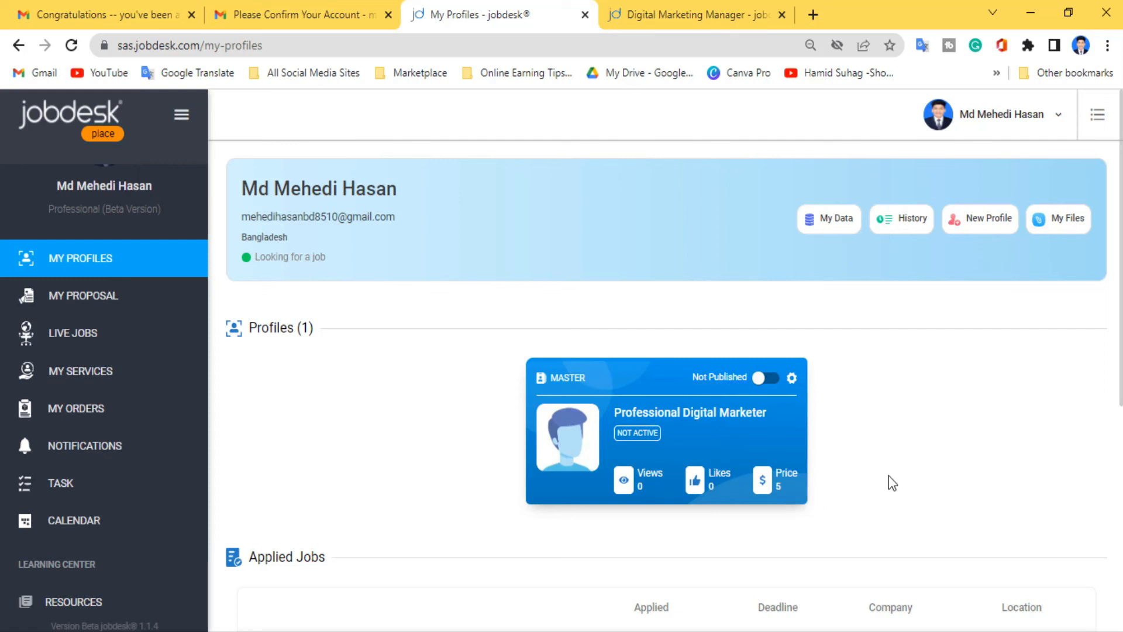
Check the Applied and Favorite Jobs sections, then go to the Live Jobs listings.
{"action": "scroll", "coordinate": [925, 467], "scroll_direction": "down", "scroll_amount": 3}
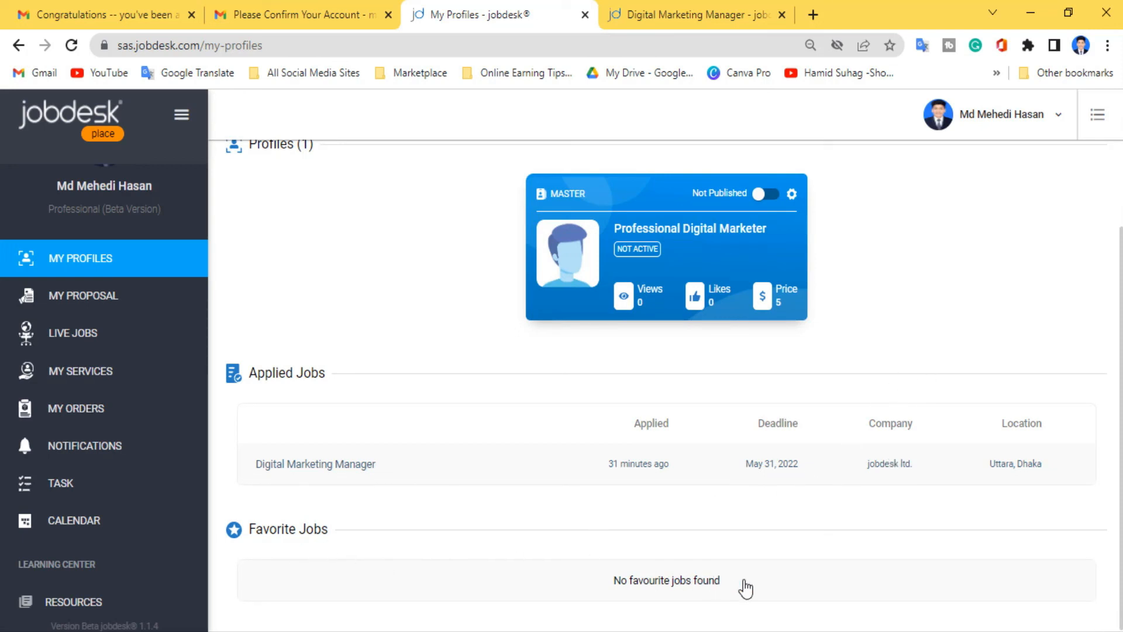
{"action": "scroll", "coordinate": [871, 462], "scroll_direction": "up", "scroll_amount": 3}
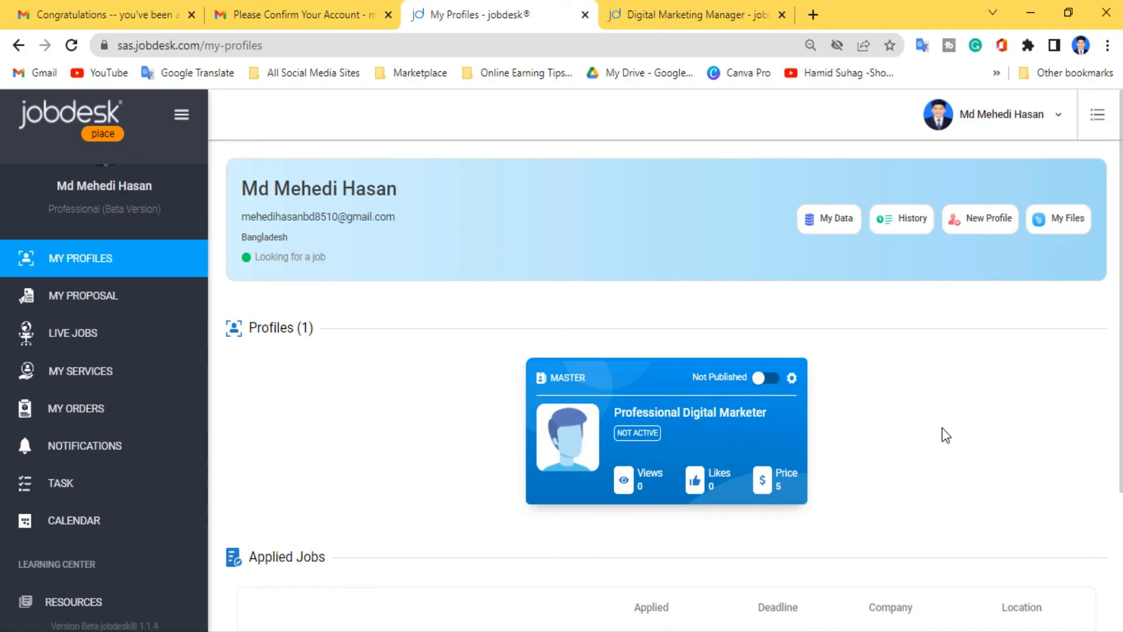
{"action": "left_click", "coordinate": [118, 345]}
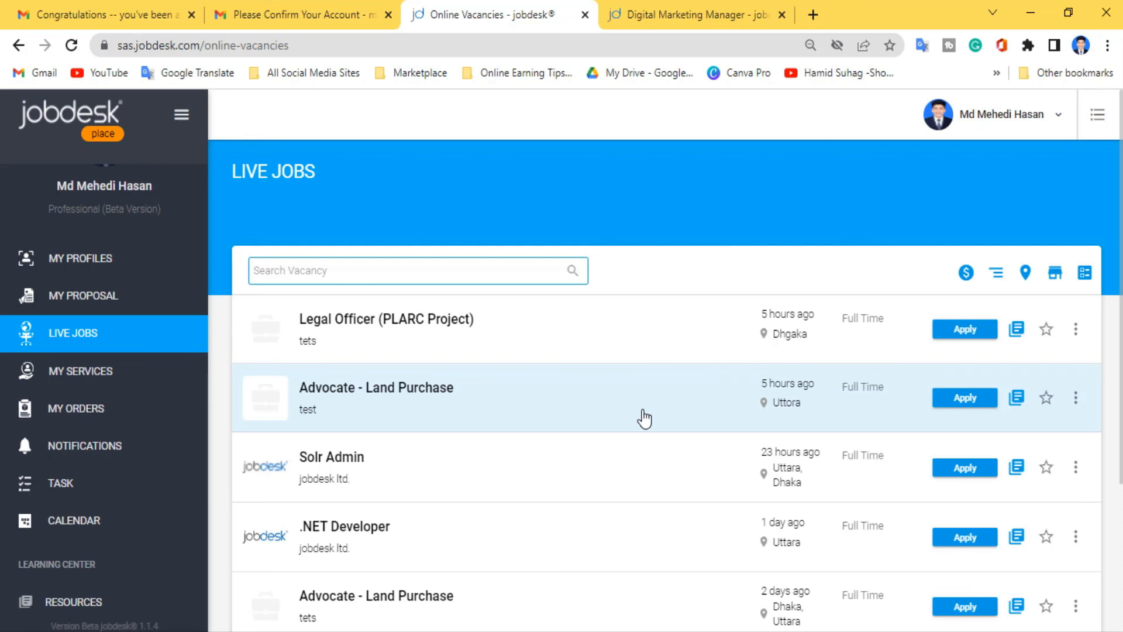
Go back to My Profiles, where the complete-your-profile reminder appears.
{"action": "left_click", "coordinate": [129, 266]}
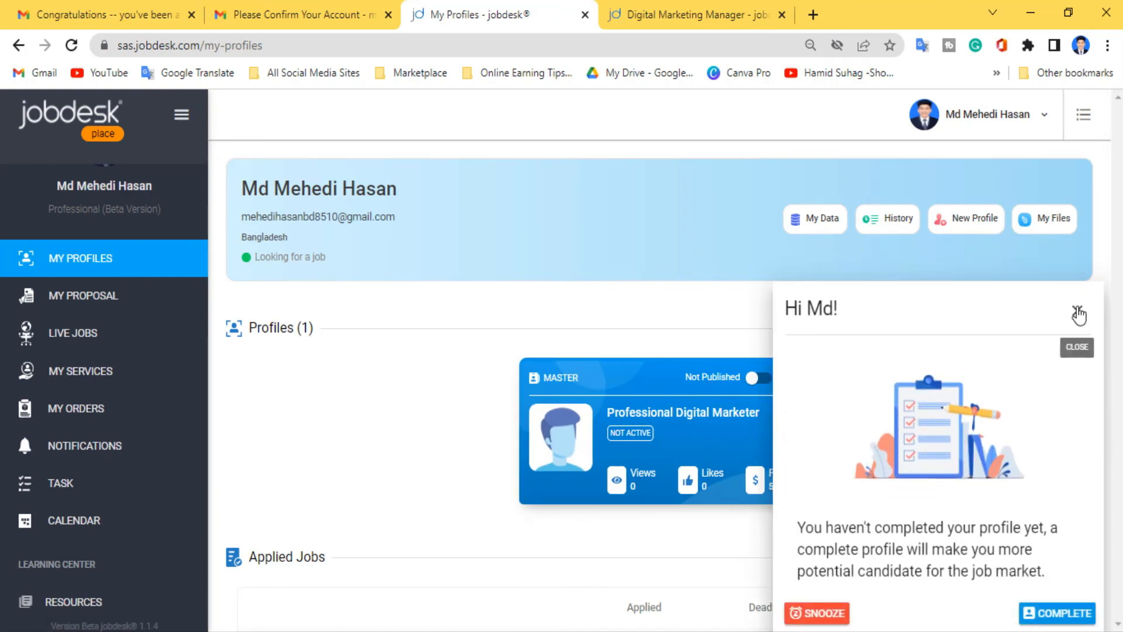
Close the completion reminder and cancel the Publish Profile dialog, leaving the profile unpublished.
{"action": "left_click", "coordinate": [1077, 310]}
{"action": "left_click", "coordinate": [764, 378]}
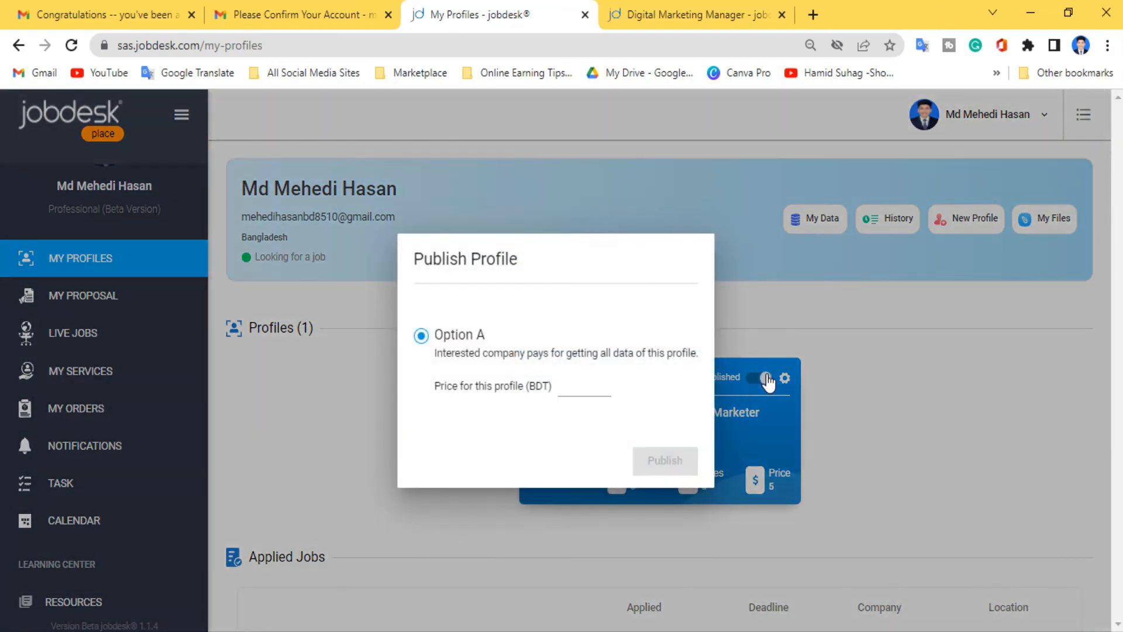
{"action": "left_click", "coordinate": [756, 461]}
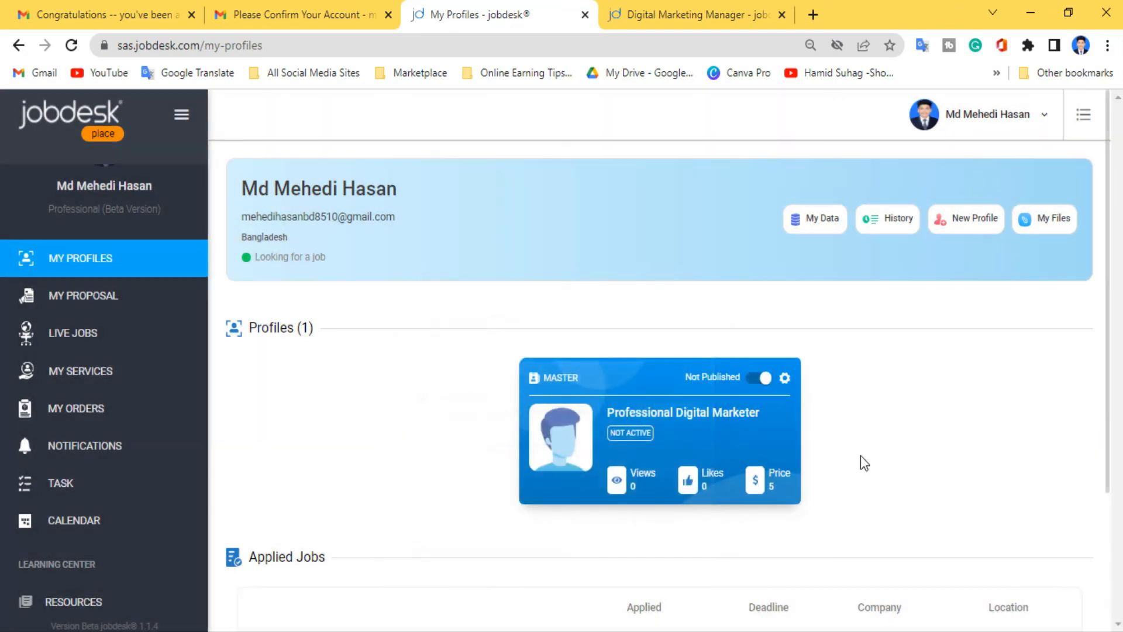